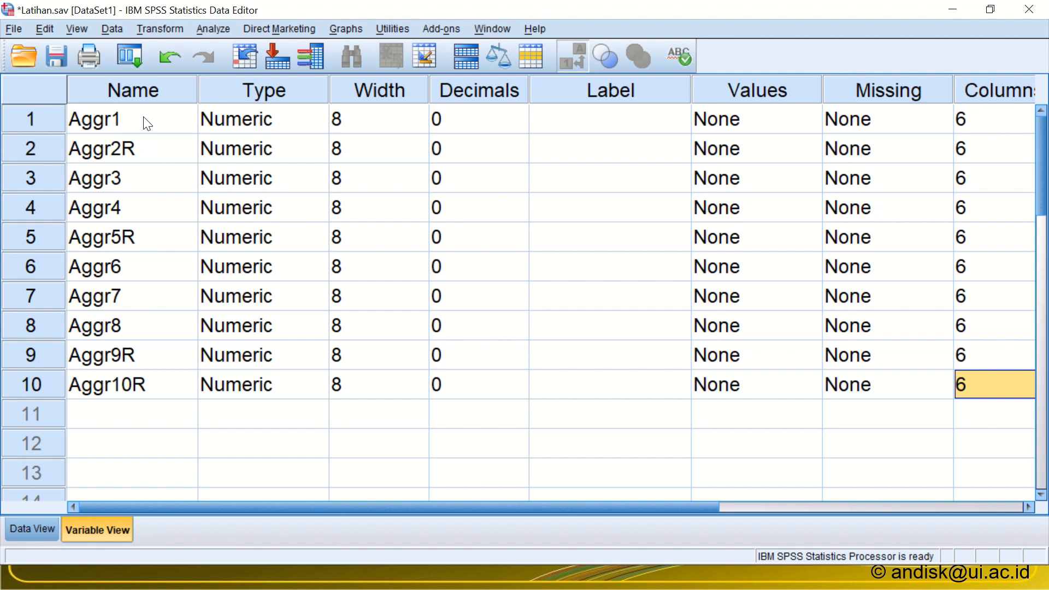
Review the variable names Aggr1 to Aggr10R, the items with an R suffix, and the empty data column after Aggr10R.
{"action": "left_click_drag", "start_coordinate": [142, 122], "coordinate": [110, 382]}
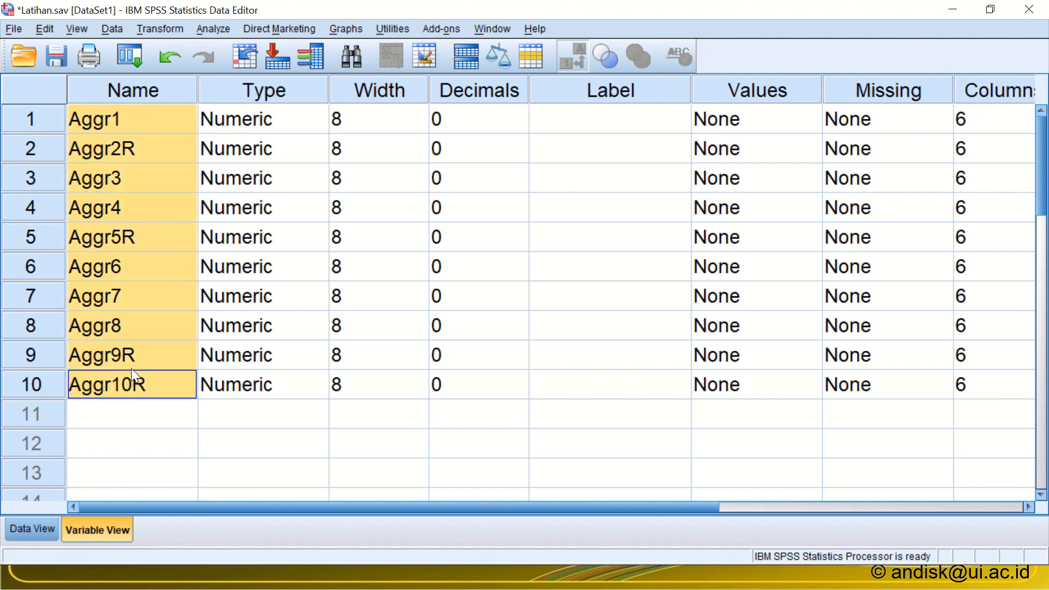
{"action": "left_click", "coordinate": [114, 144]}
{"action": "left_click", "coordinate": [140, 235]}
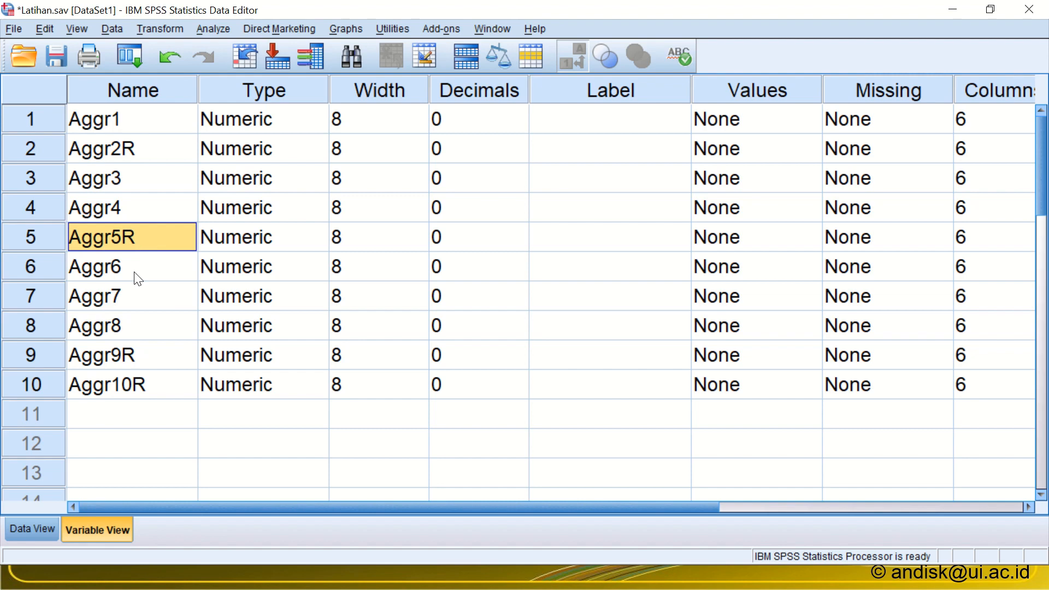
{"action": "left_click", "coordinate": [117, 363]}
{"action": "left_click", "coordinate": [117, 391]}
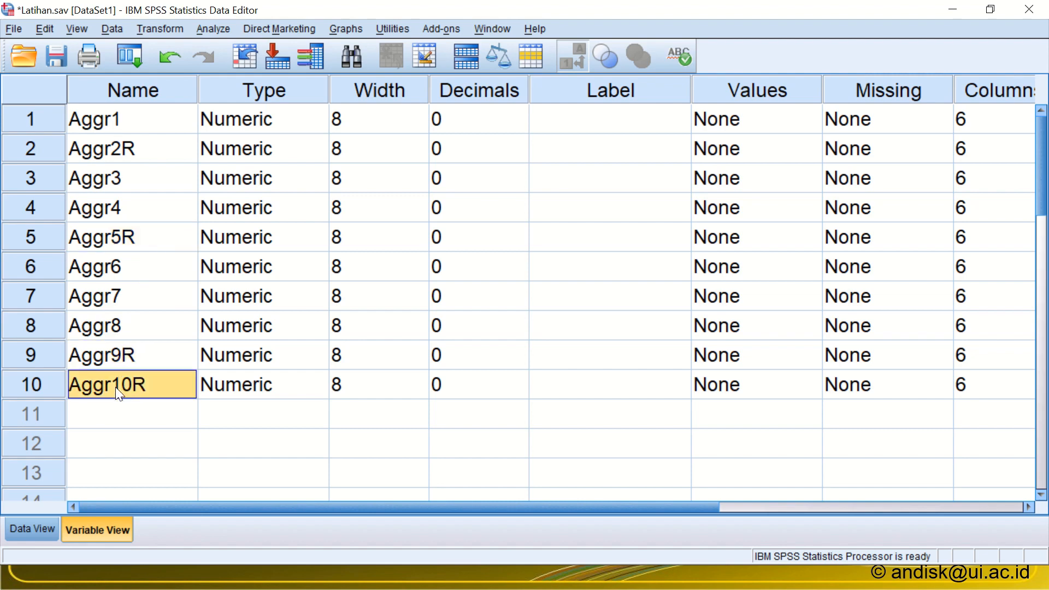
{"action": "left_click", "coordinate": [32, 527]}
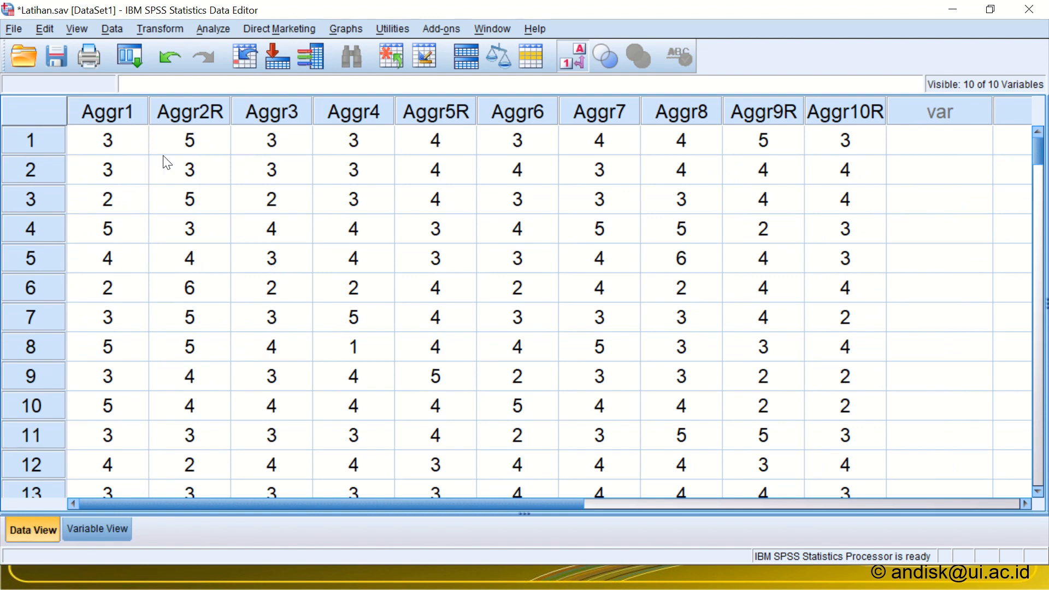
{"action": "left_click", "coordinate": [922, 116]}
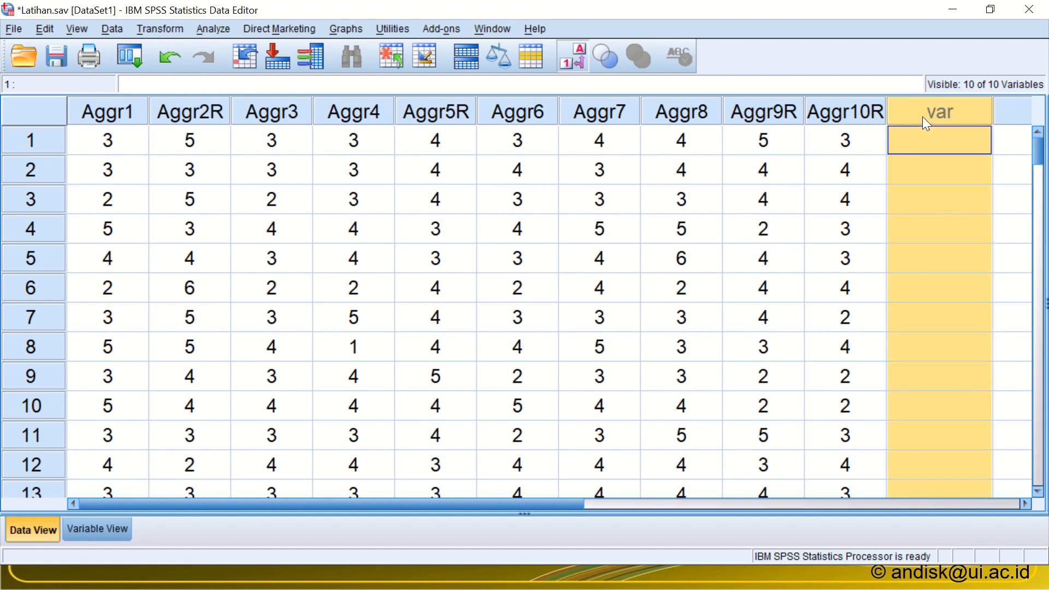
Add a variable named Agresivitas with 0 decimals below Aggr10R, and check its column in the data.
{"action": "left_click", "coordinate": [97, 531]}
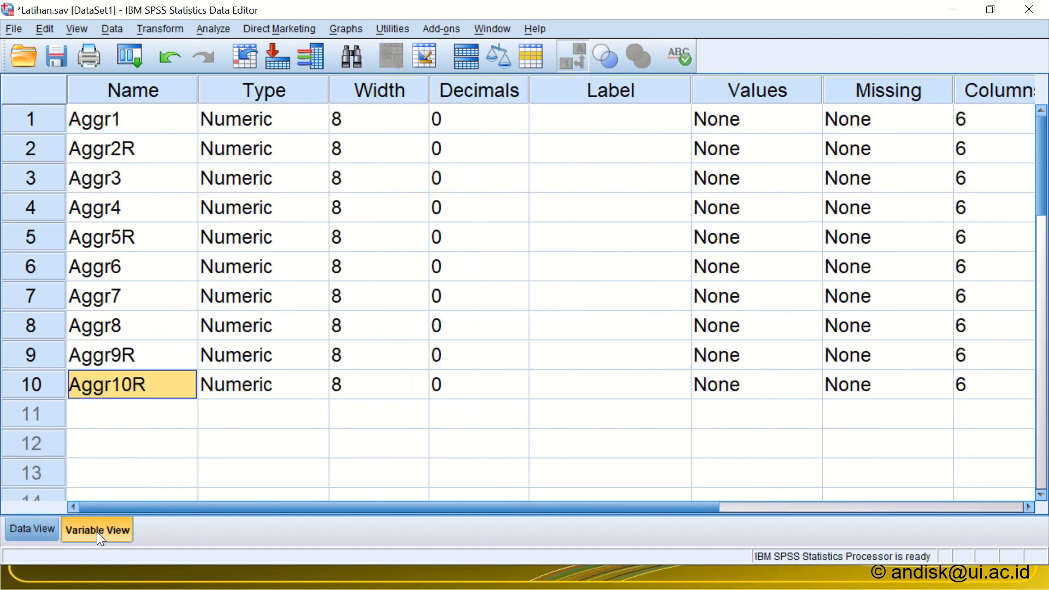
{"action": "left_click", "coordinate": [89, 426]}
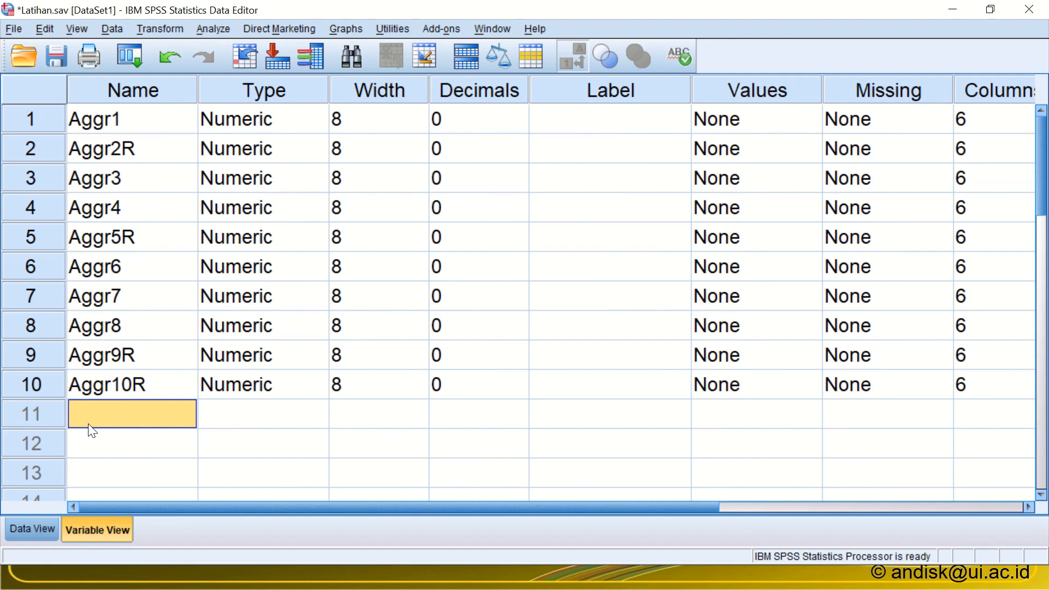
{"action": "type", "text": "Agr"}
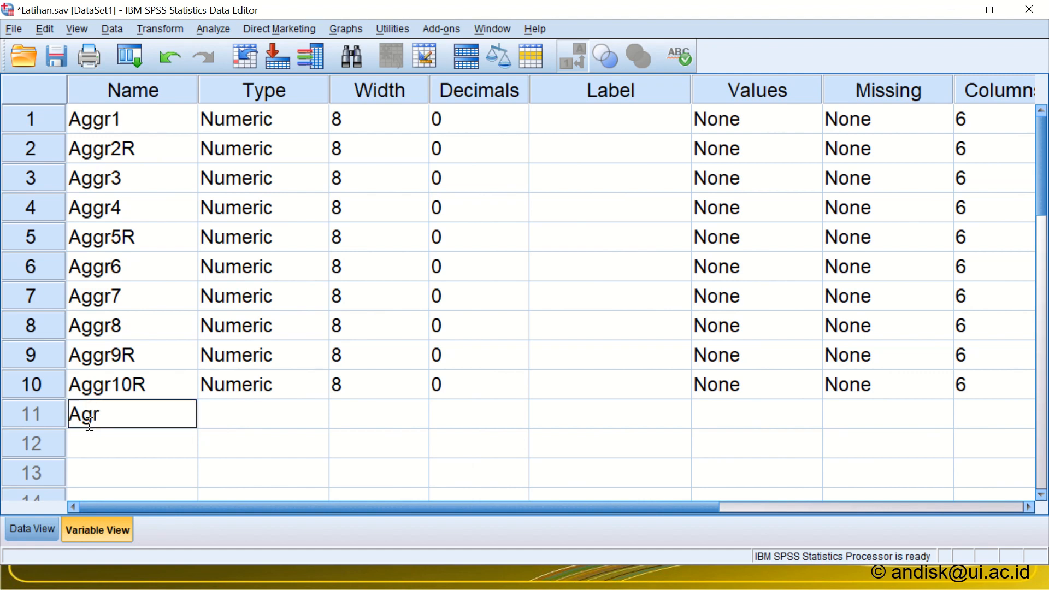
{"action": "type", "text": "esivitas"}
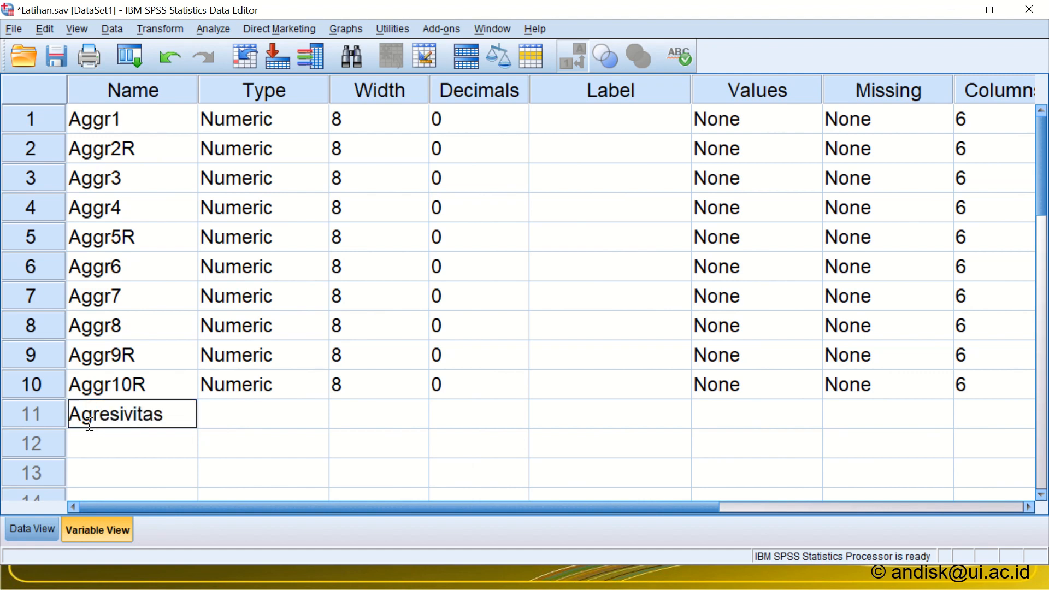
{"action": "left_click", "coordinate": [466, 415]}
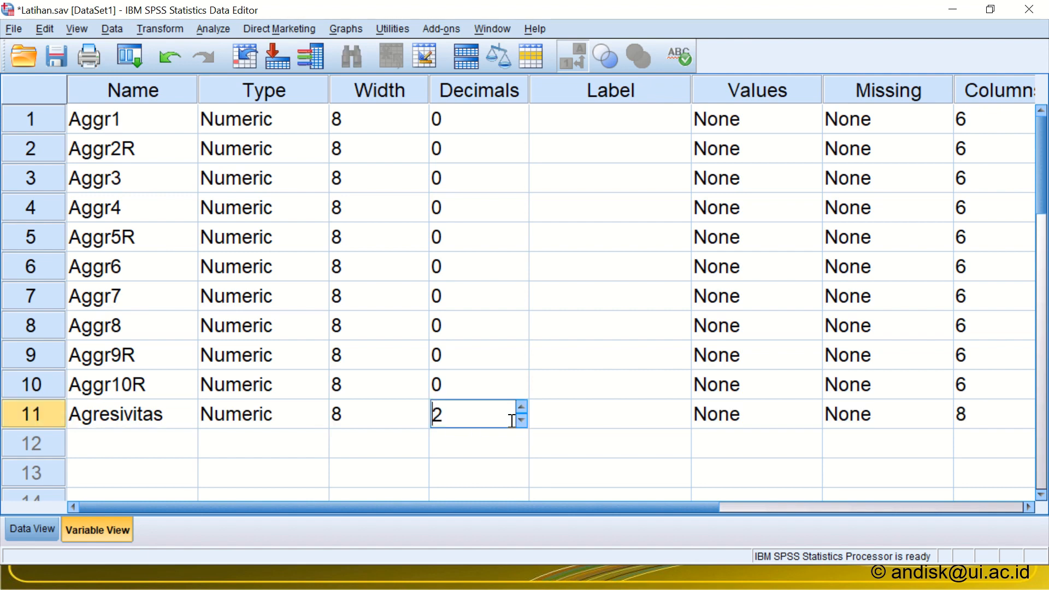
{"action": "left_click", "coordinate": [521, 421]}
{"action": "left_click", "coordinate": [521, 420]}
{"action": "left_click", "coordinate": [32, 529]}
{"action": "left_click", "coordinate": [929, 111]}
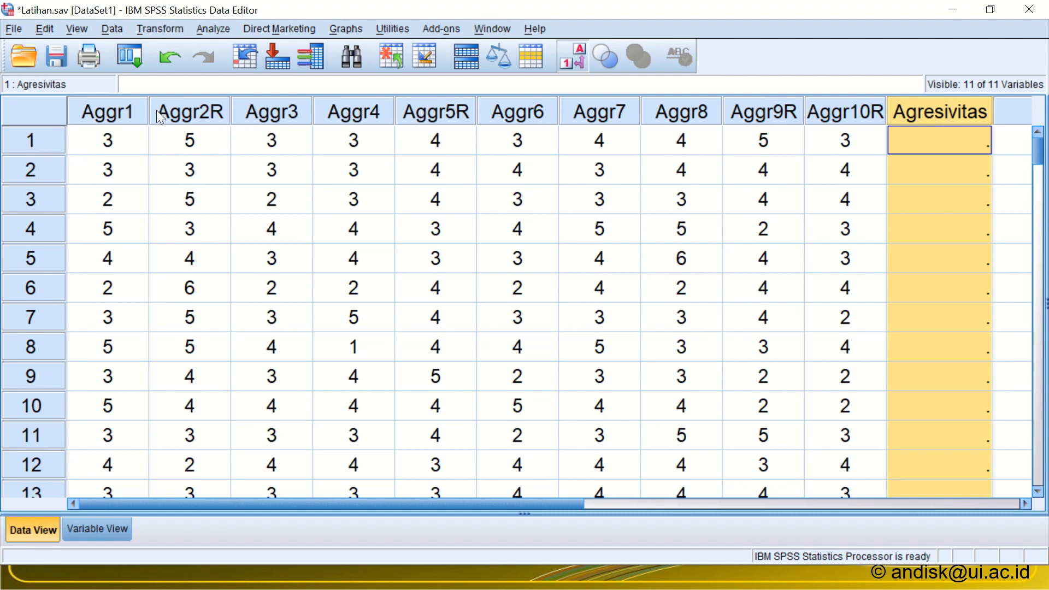
Examine the data columns of the reverse-scored items Aggr2R, Aggr5R, Aggr9R and Aggr10R.
{"action": "left_click", "coordinate": [173, 110]}
{"action": "left_click", "coordinate": [457, 112]}
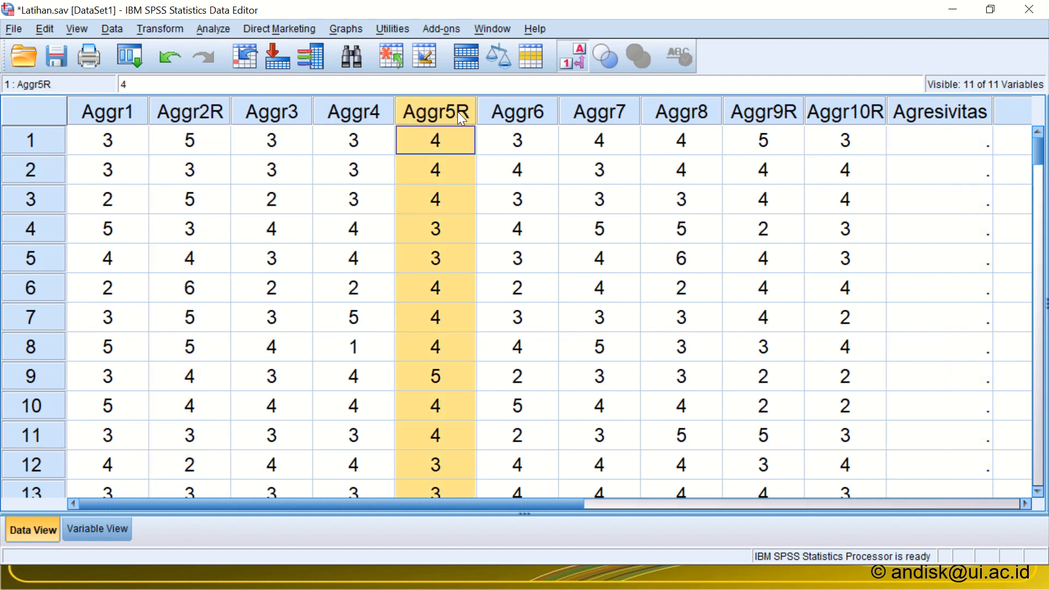
{"action": "left_click", "coordinate": [770, 106]}
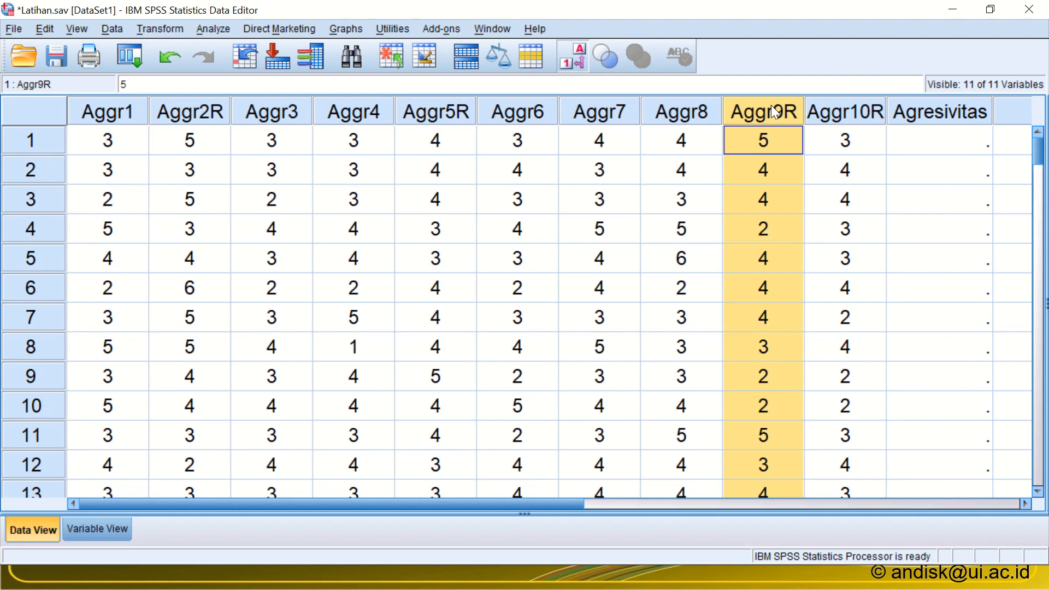
{"action": "left_click", "coordinate": [839, 109]}
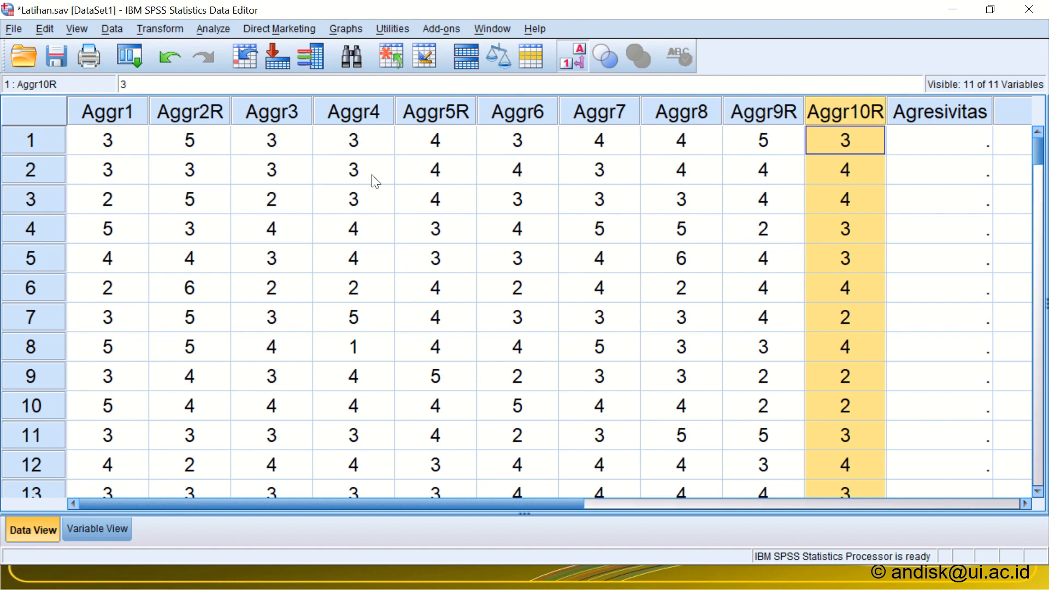
{"action": "left_click", "coordinate": [194, 112]}
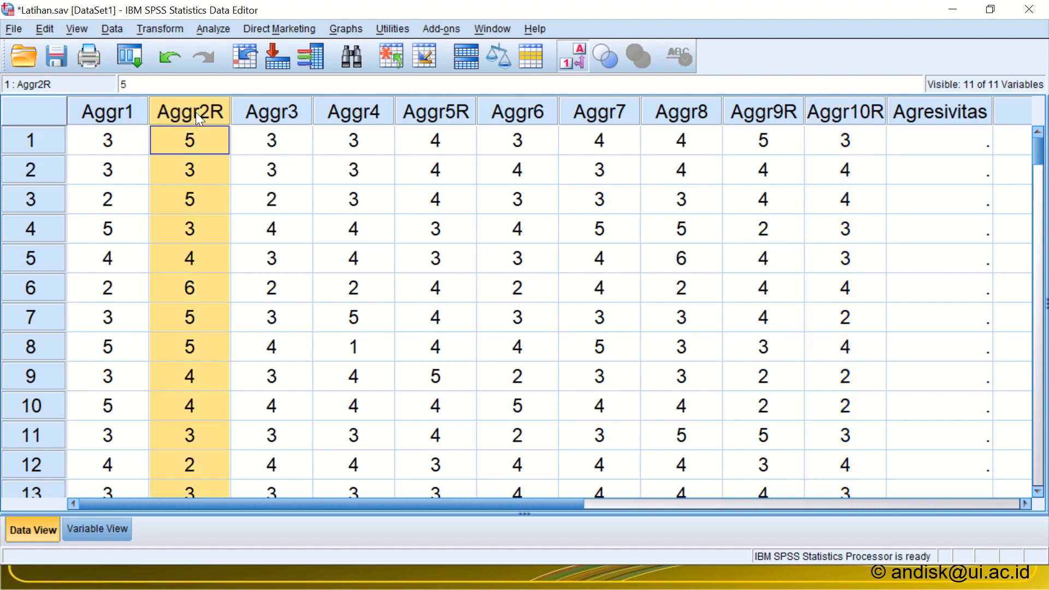
{"action": "left_click", "coordinate": [451, 112]}
{"action": "left_click", "coordinate": [701, 108]}
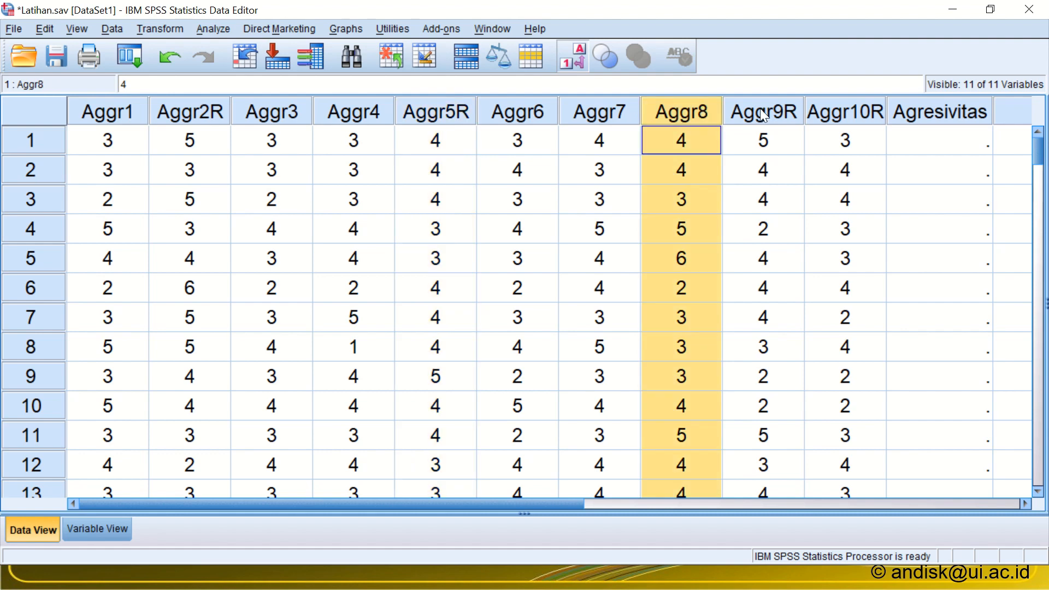
{"action": "left_click", "coordinate": [765, 108]}
{"action": "left_click", "coordinate": [829, 106]}
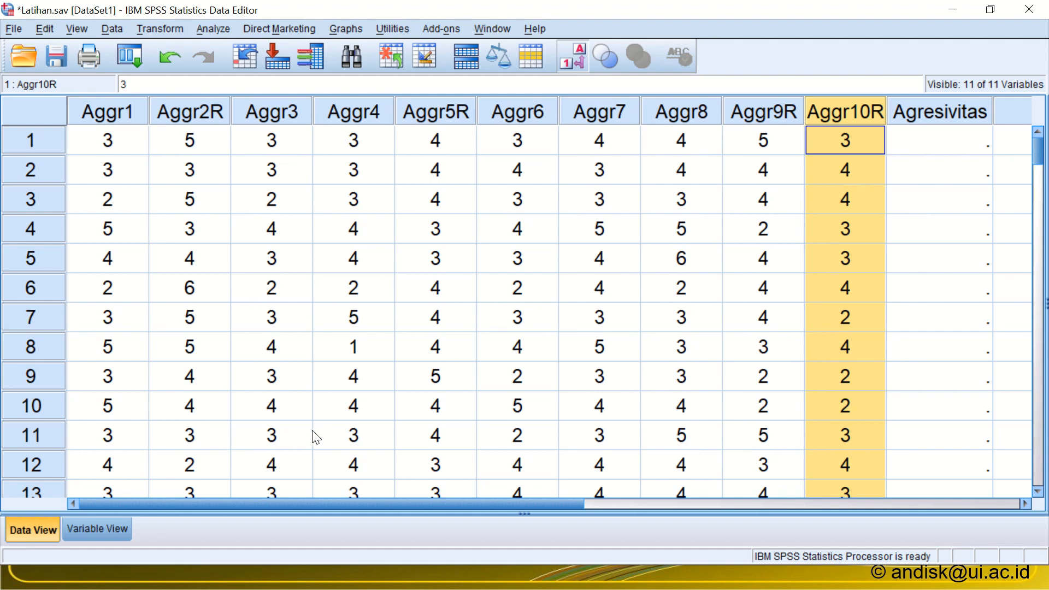
Look through the response scores of the cases across all Aggr items, including the highest and lowest answers.
{"action": "left_click", "coordinate": [182, 287]}
{"action": "scroll", "coordinate": [214, 310], "scroll_direction": "down", "scroll_amount": 3}
{"action": "scroll", "coordinate": [214, 310], "scroll_direction": "down", "scroll_amount": 9}
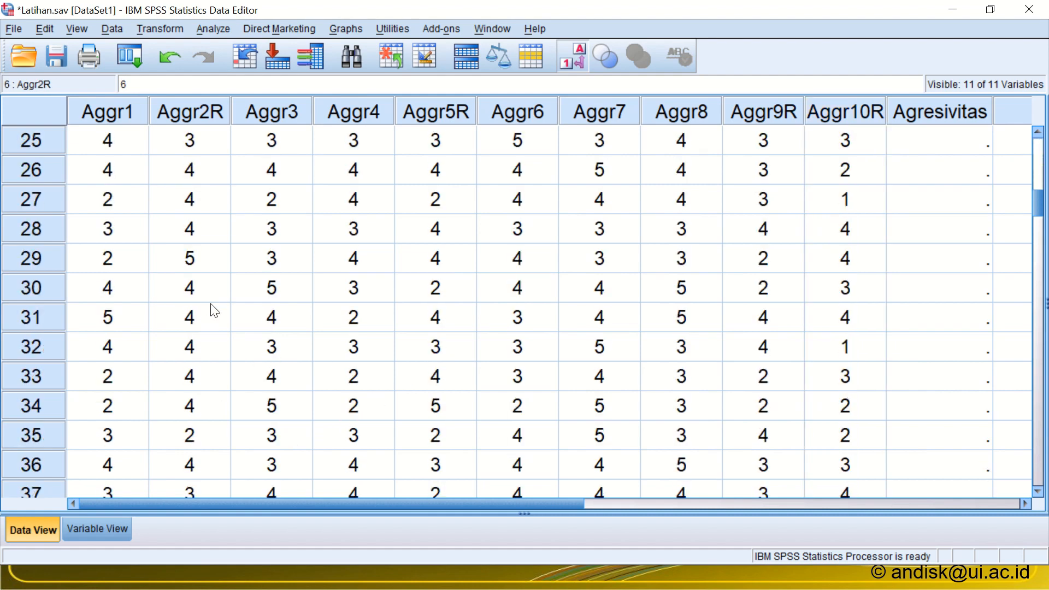
{"action": "left_click", "coordinate": [846, 205]}
{"action": "scroll", "coordinate": [403, 272], "scroll_direction": "up", "scroll_amount": 10}
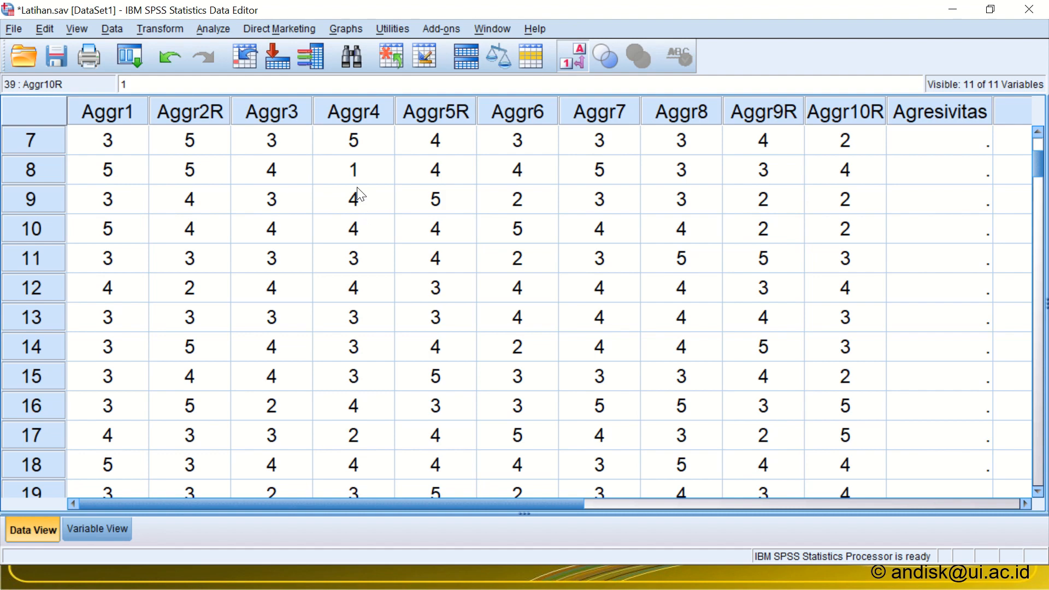
{"action": "scroll", "coordinate": [357, 188], "scroll_direction": "down", "scroll_amount": 20}
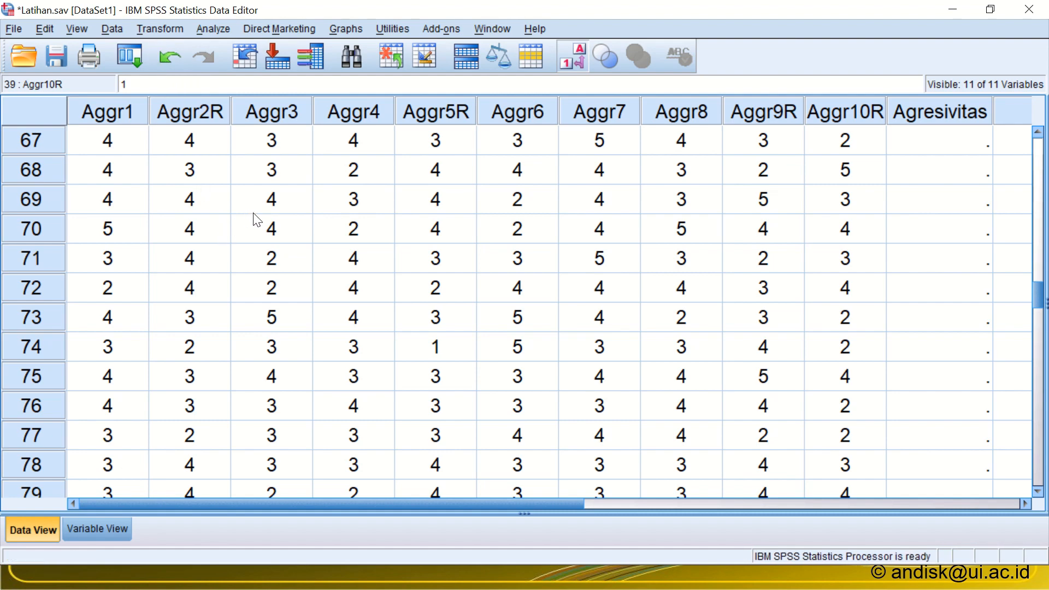
{"action": "scroll", "coordinate": [253, 219], "scroll_direction": "up", "scroll_amount": 3}
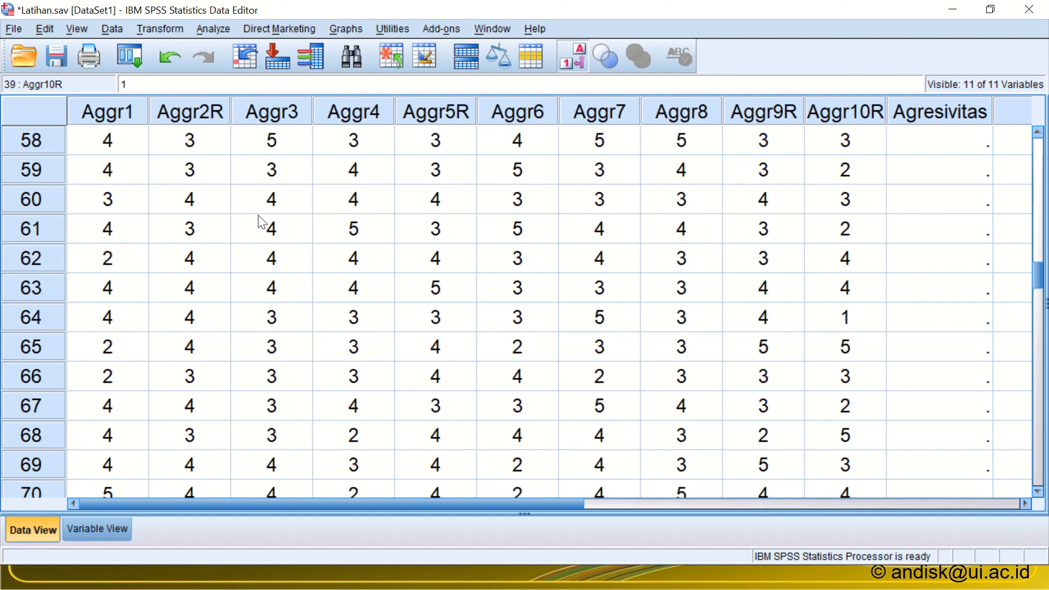
{"action": "scroll", "coordinate": [259, 220], "scroll_direction": "up", "scroll_amount": 19}
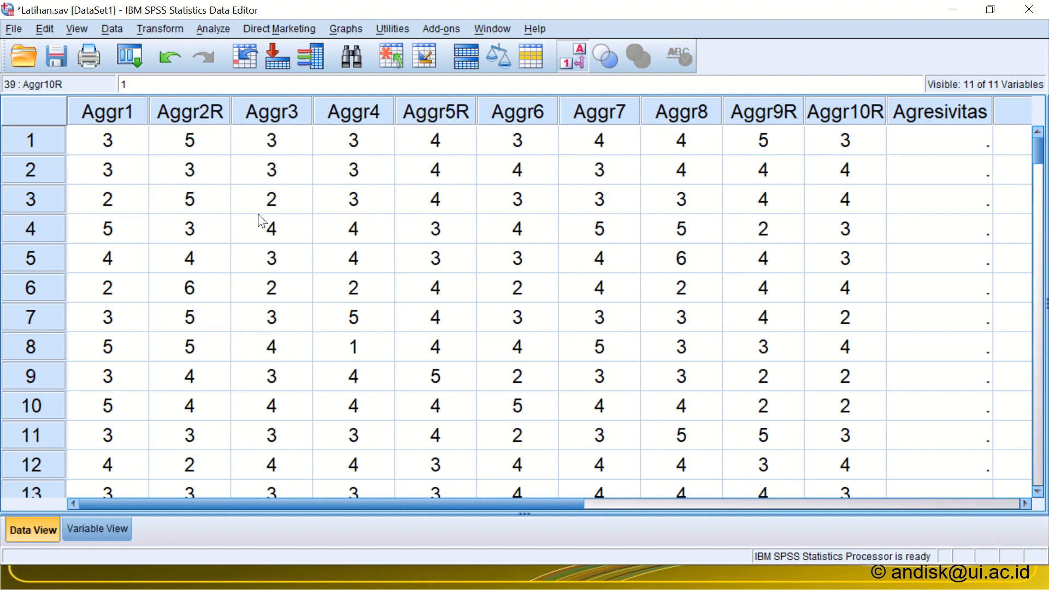
Start Recode into Same Variables and choose Aggr2R, Aggr5R, Aggr9R and Aggr10R as the variables to recode.
{"action": "left_click", "coordinate": [166, 31]}
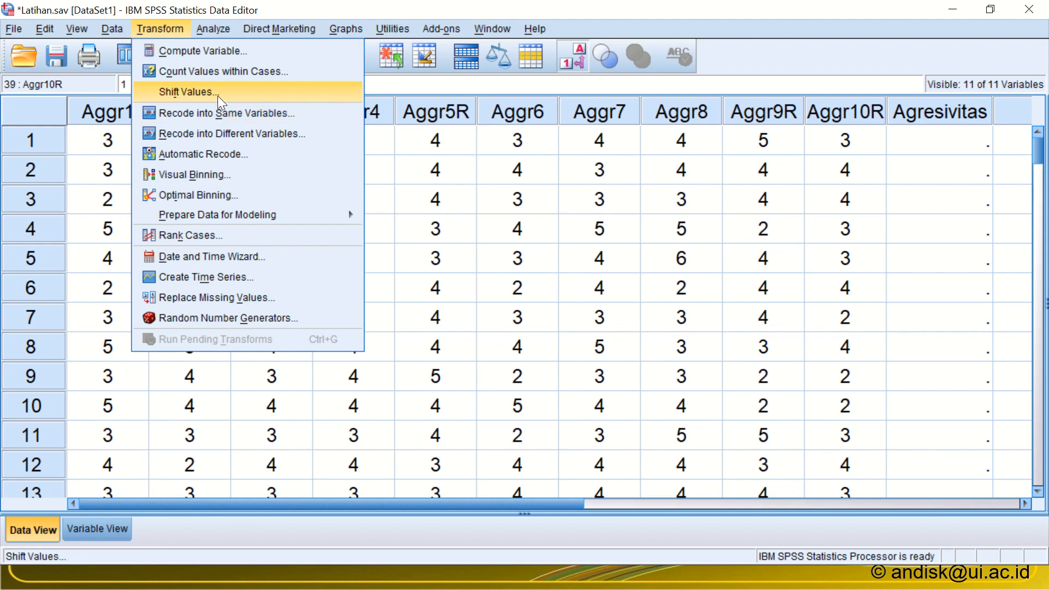
{"action": "left_click", "coordinate": [204, 118]}
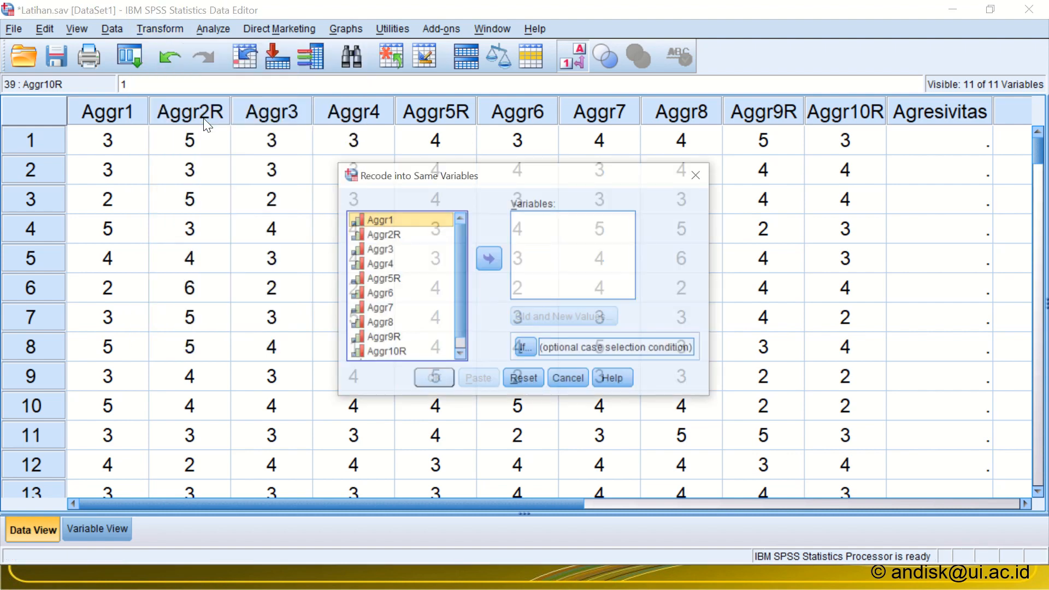
{"action": "left_click", "coordinate": [392, 238]}
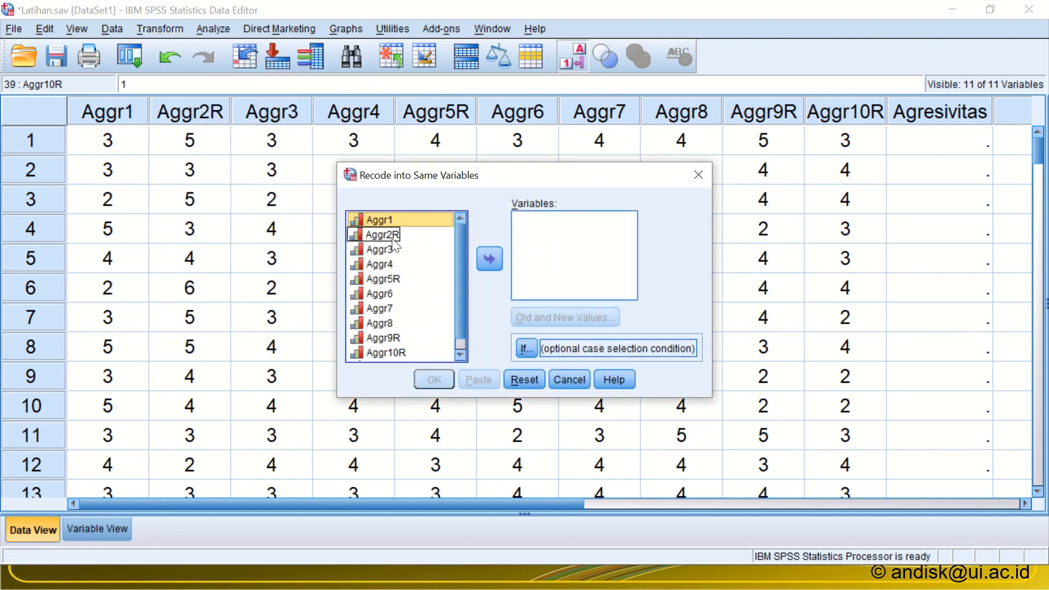
{"action": "left_click", "coordinate": [392, 238]}
{"action": "double_click", "coordinate": [392, 238]}
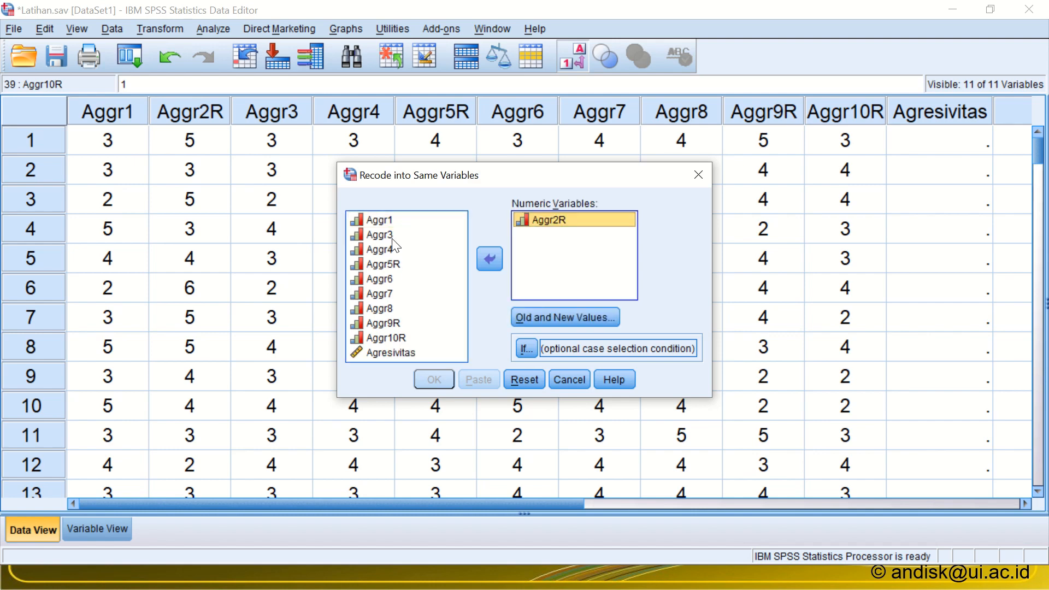
{"action": "left_click", "coordinate": [388, 263]}
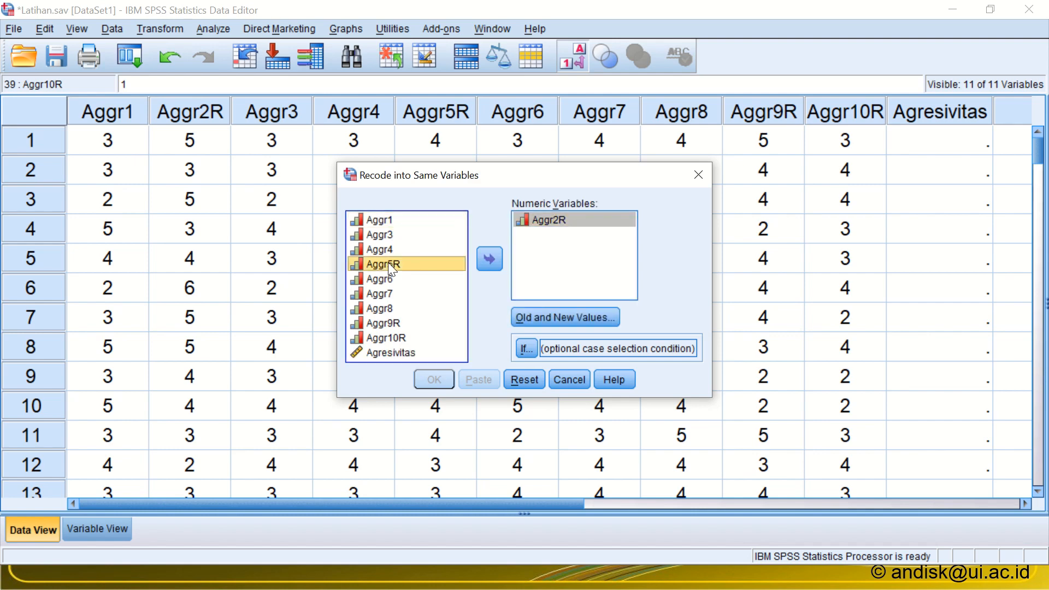
{"action": "left_click", "coordinate": [497, 260]}
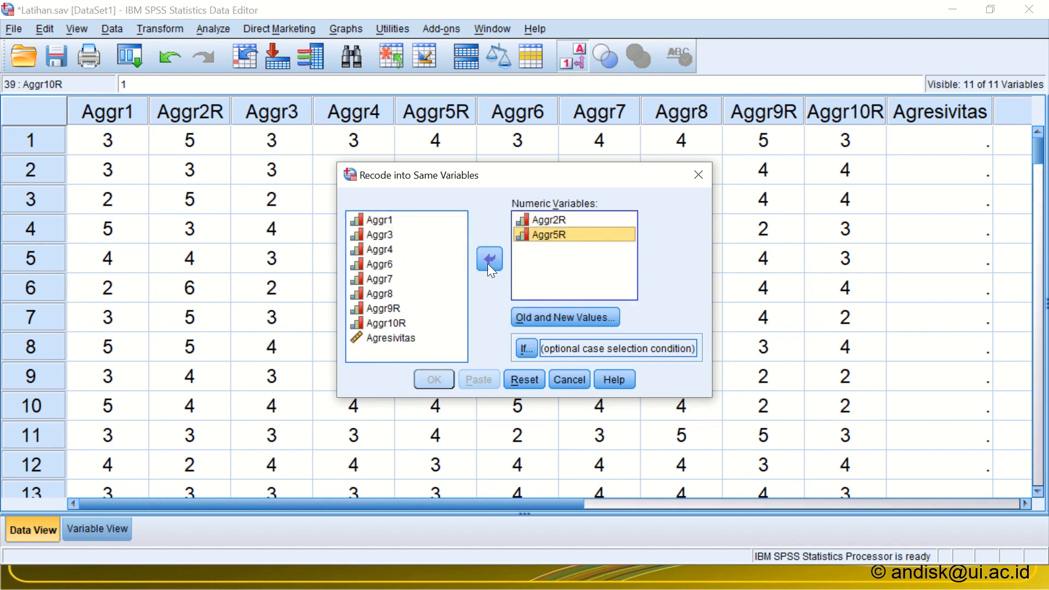
{"action": "left_click", "coordinate": [392, 310]}
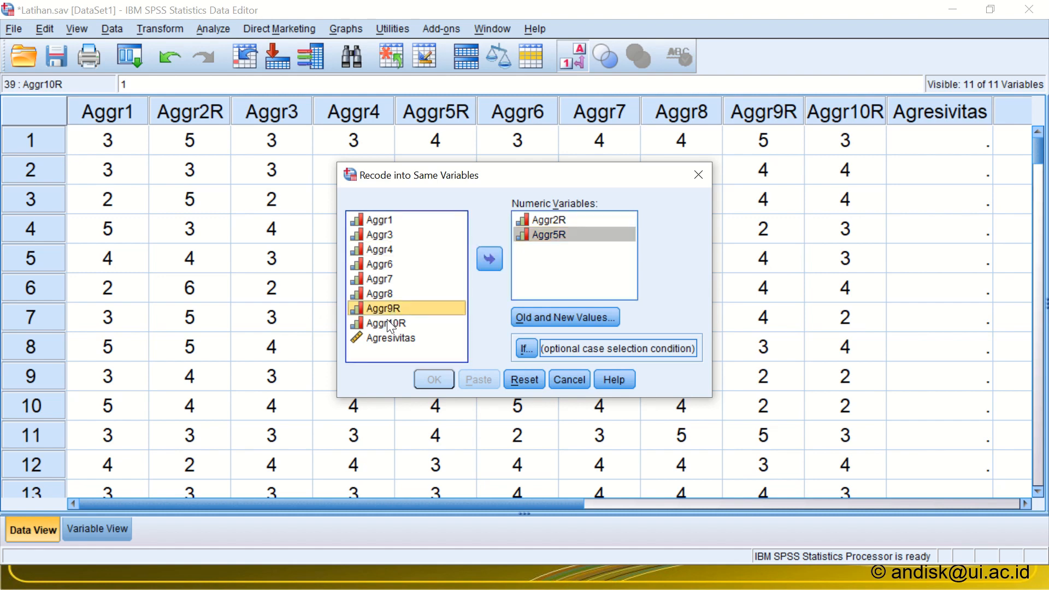
{"action": "left_click", "coordinate": [387, 322], "text": "ctrl"}
{"action": "left_click", "coordinate": [388, 324], "text": "ctrl"}
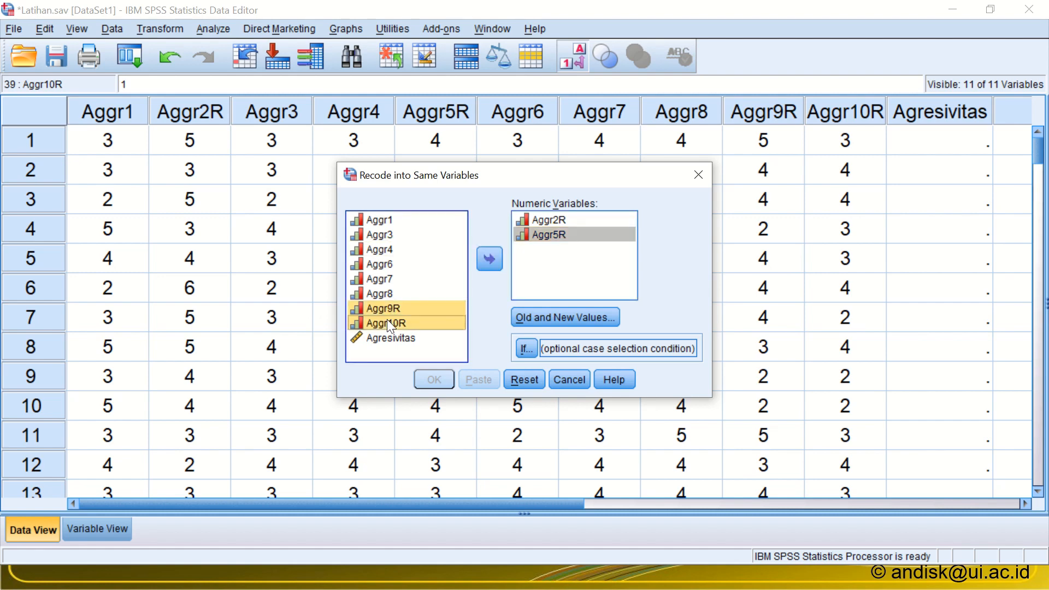
{"action": "left_click", "coordinate": [490, 258]}
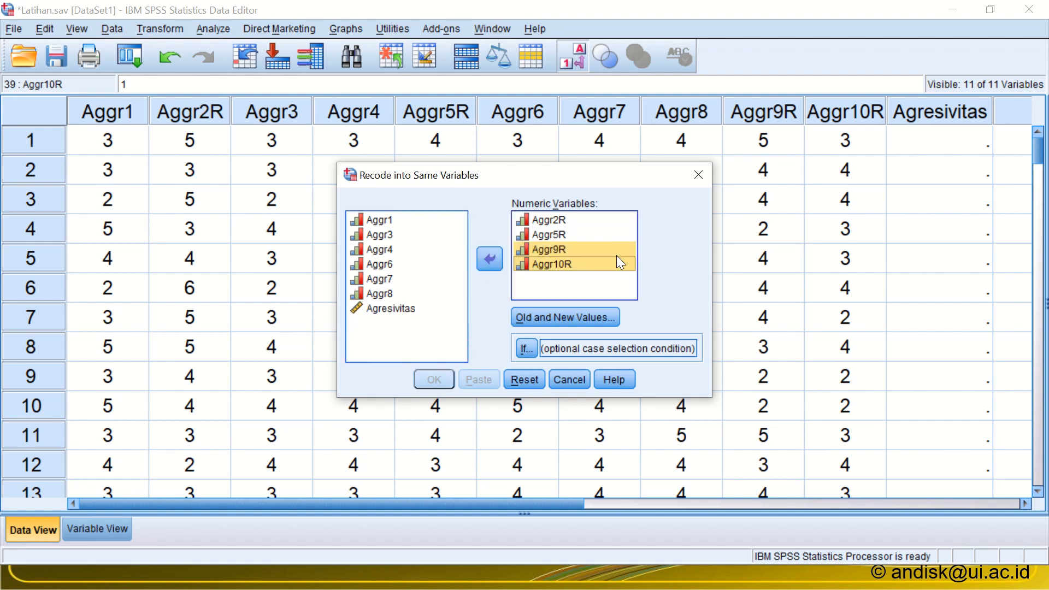
Define the old and new values for the recode by adding the rule 1 to 6.
{"action": "left_click", "coordinate": [582, 317]}
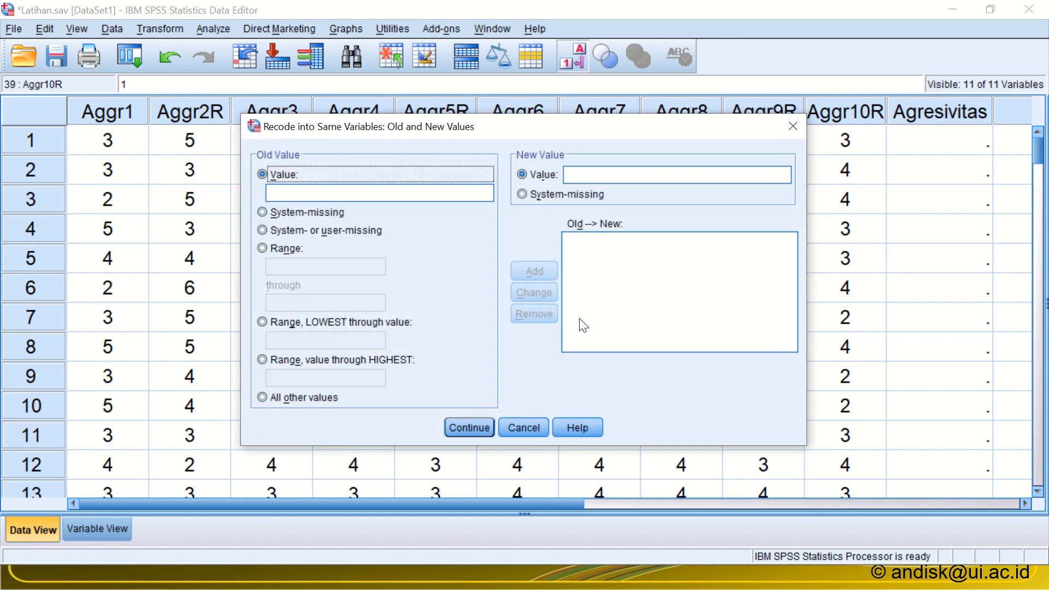
{"action": "left_click", "coordinate": [356, 196]}
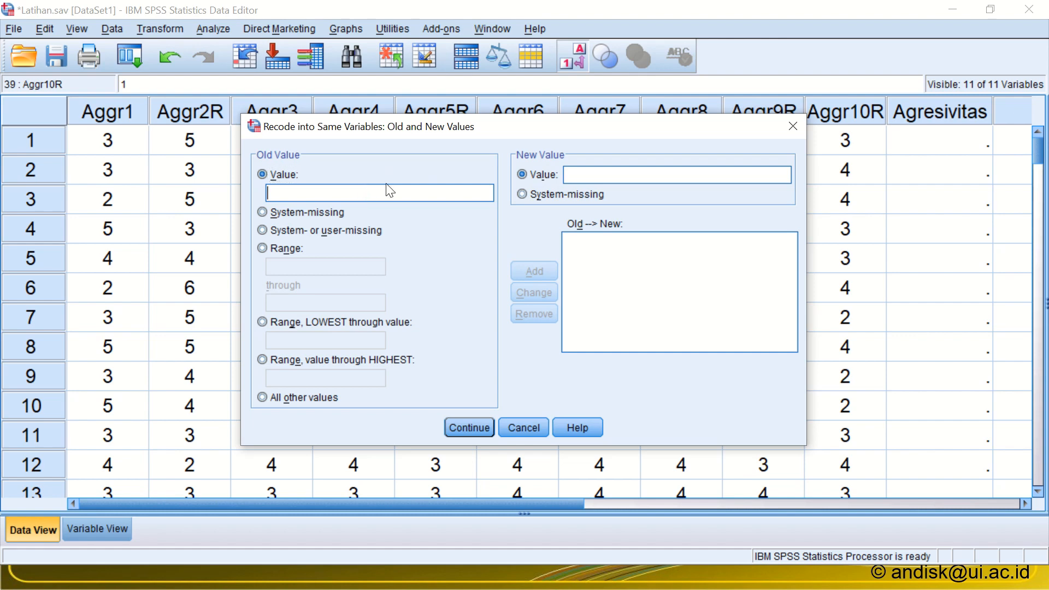
{"action": "type", "text": "1"}
{"action": "left_click", "coordinate": [591, 175]}
{"action": "type", "text": "6"}
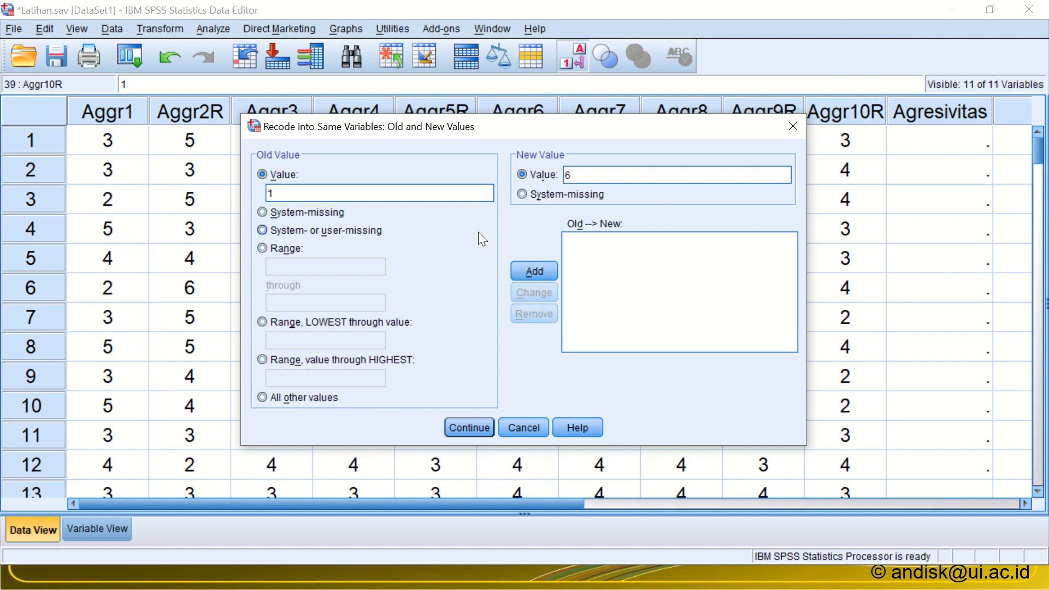
{"action": "left_click", "coordinate": [541, 271]}
Add the recode rules 2 to 5 and 3 to 4 to the old and new values.
{"action": "left_click", "coordinate": [386, 194]}
{"action": "type", "text": "2"}
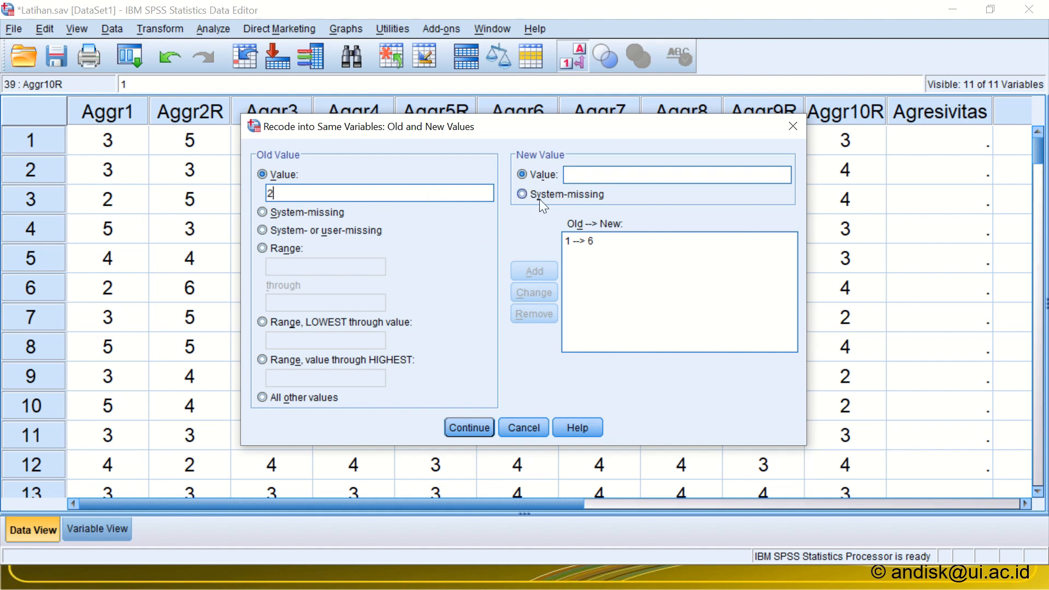
{"action": "left_click", "coordinate": [600, 175]}
{"action": "type", "text": "5"}
{"action": "left_click", "coordinate": [520, 268]}
{"action": "left_click", "coordinate": [383, 192]}
{"action": "type", "text": "3"}
{"action": "left_click", "coordinate": [588, 173]}
{"action": "type", "text": "4"}
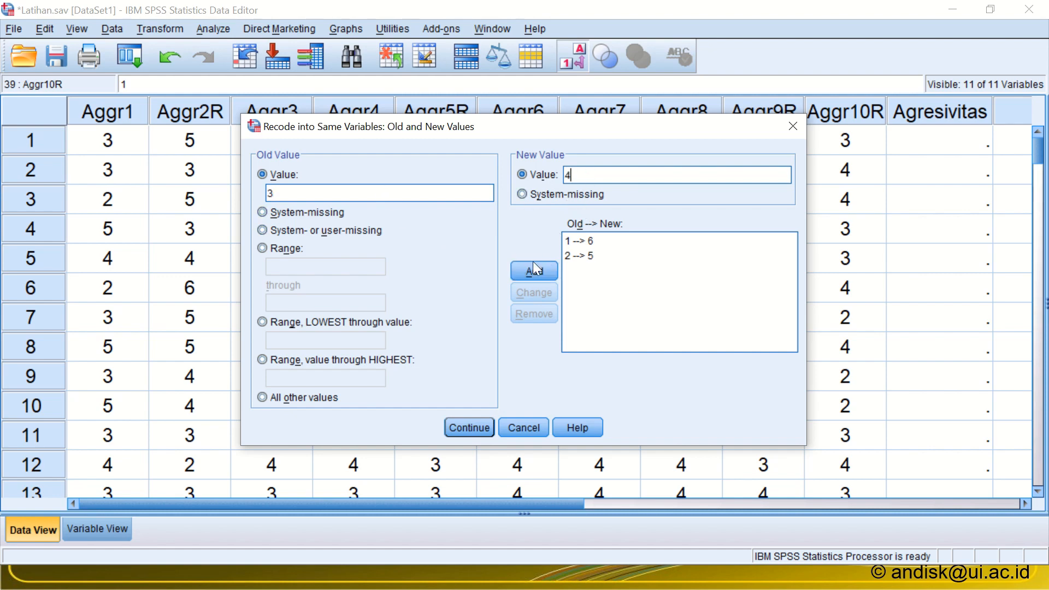
{"action": "left_click", "coordinate": [533, 268]}
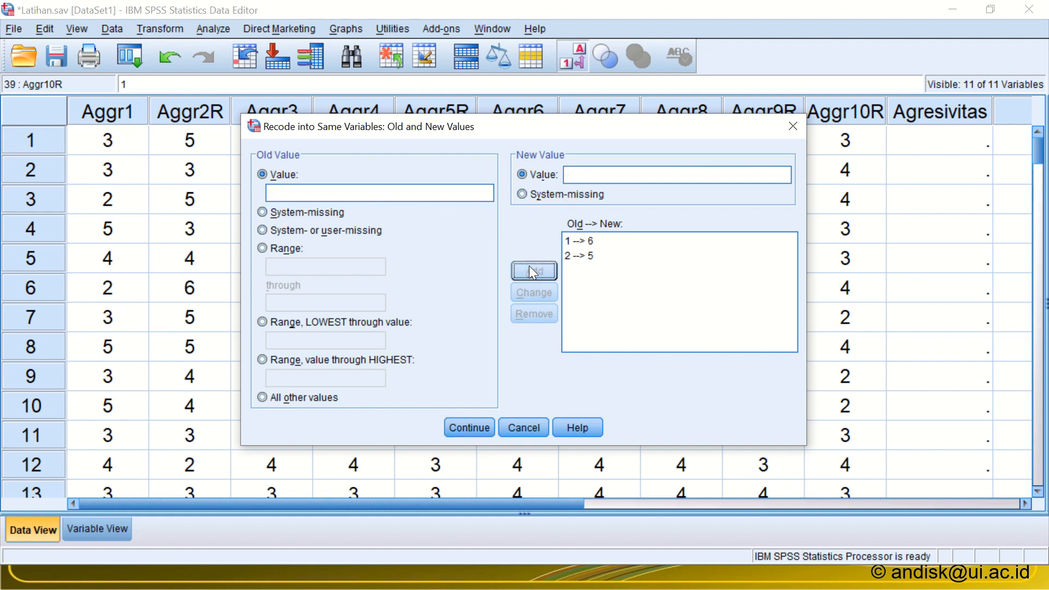
Add the recode rules 5 to 2 and 4 to 3 to the old and new values.
{"action": "left_click", "coordinate": [381, 194]}
{"action": "type", "text": "5"}
{"action": "left_click", "coordinate": [584, 175]}
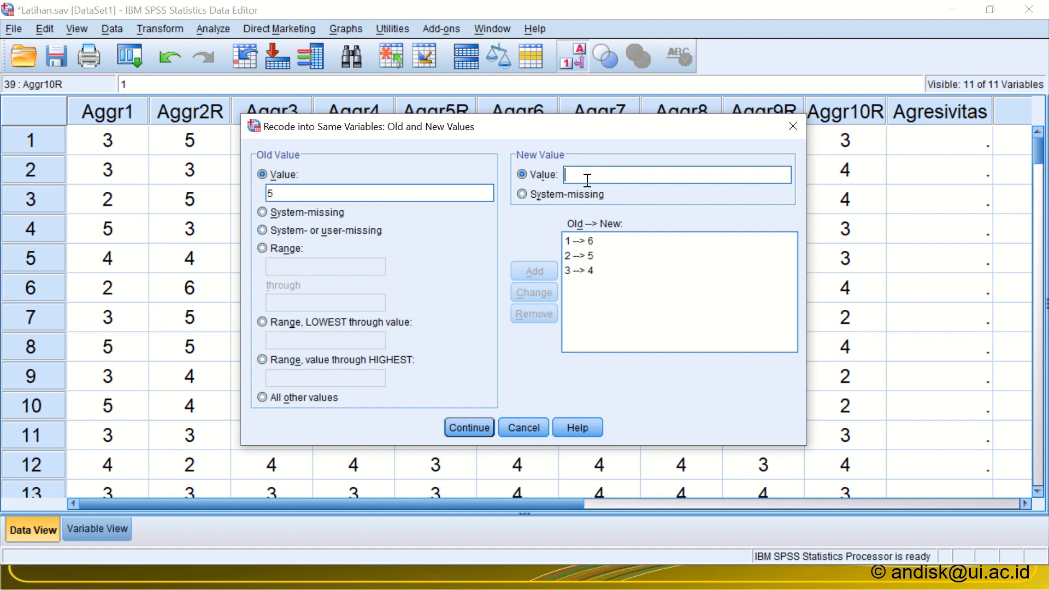
{"action": "type", "text": "2"}
{"action": "left_click", "coordinate": [534, 268]}
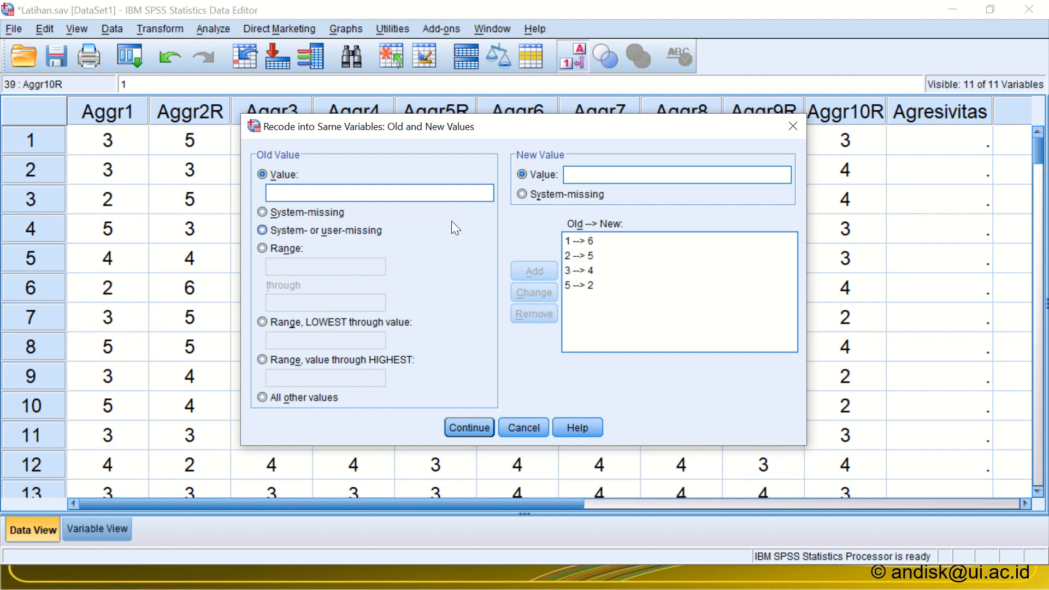
{"action": "left_click", "coordinate": [409, 193]}
{"action": "type", "text": "4"}
{"action": "left_click", "coordinate": [566, 176]}
{"action": "type", "text": "3"}
{"action": "left_click", "coordinate": [532, 262]}
Add the final recode rule 6 to 1 and run the recode on the four reverse-scored items.
{"action": "left_click", "coordinate": [430, 199]}
{"action": "type", "text": "6"}
{"action": "left_click", "coordinate": [583, 177]}
{"action": "type", "text": "1"}
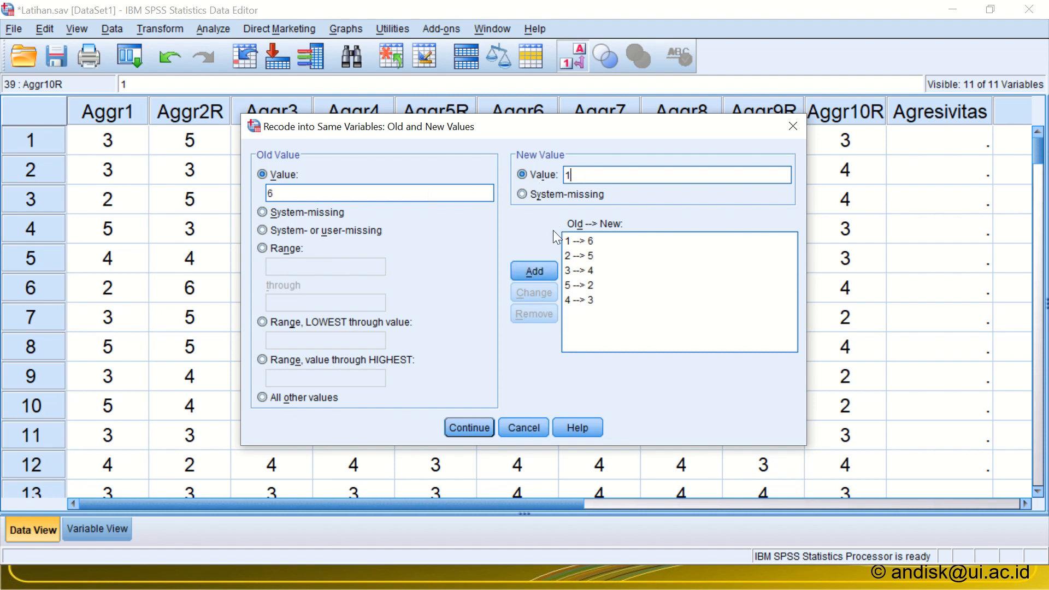
{"action": "left_click", "coordinate": [536, 264]}
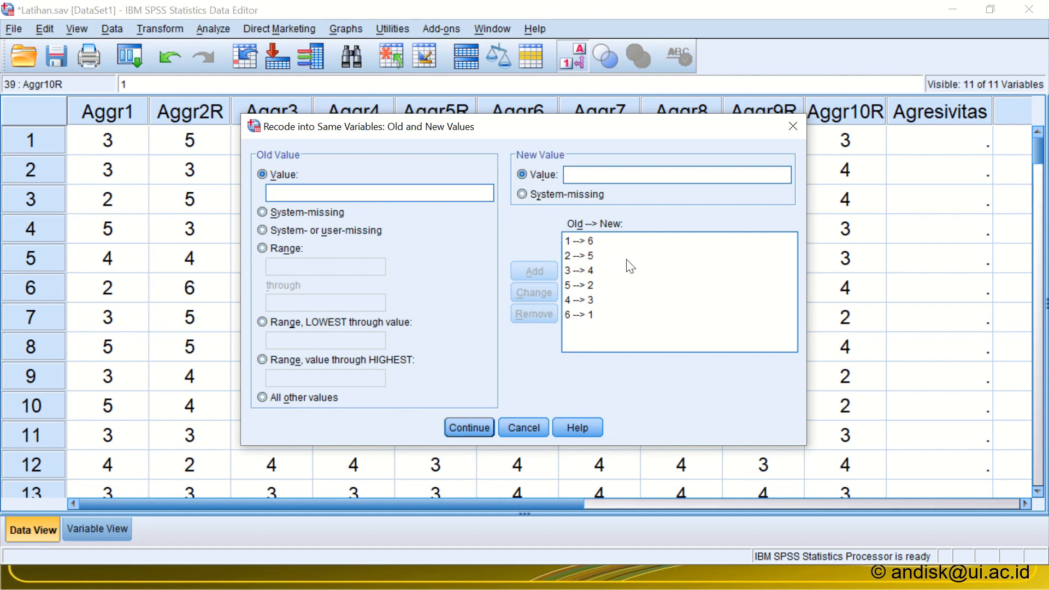
{"action": "left_click", "coordinate": [599, 291]}
{"action": "left_click_drag", "start_coordinate": [492, 129], "coordinate": [514, 136]}
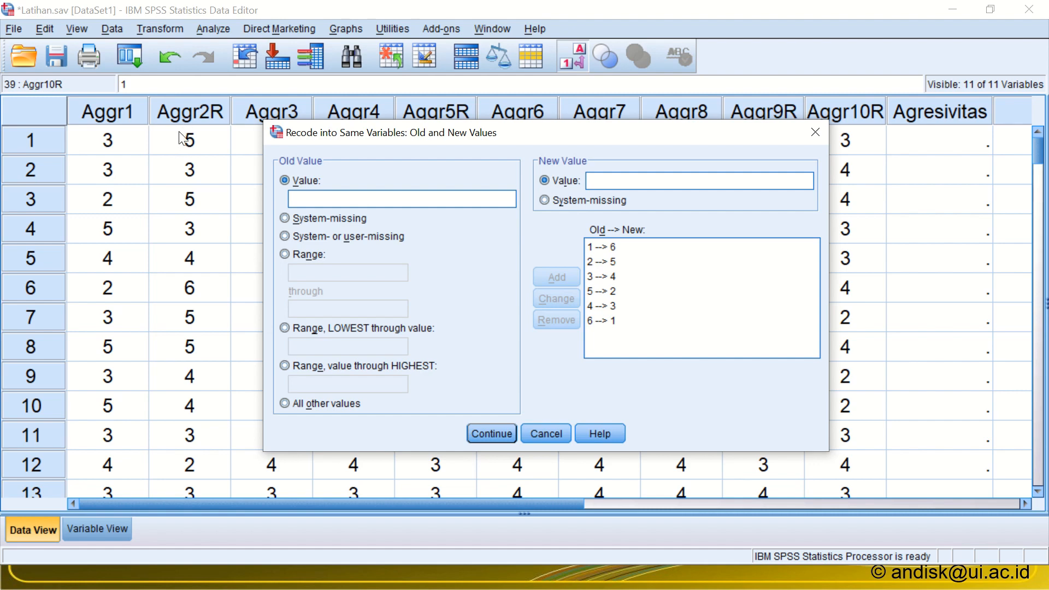
{"action": "left_click", "coordinate": [493, 434]}
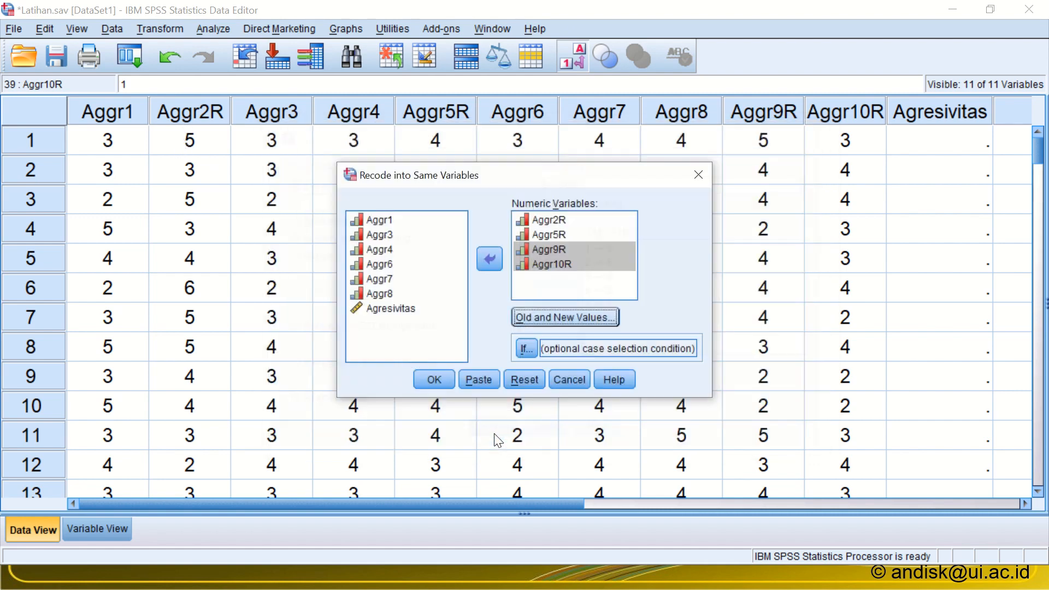
{"action": "left_click", "coordinate": [433, 379]}
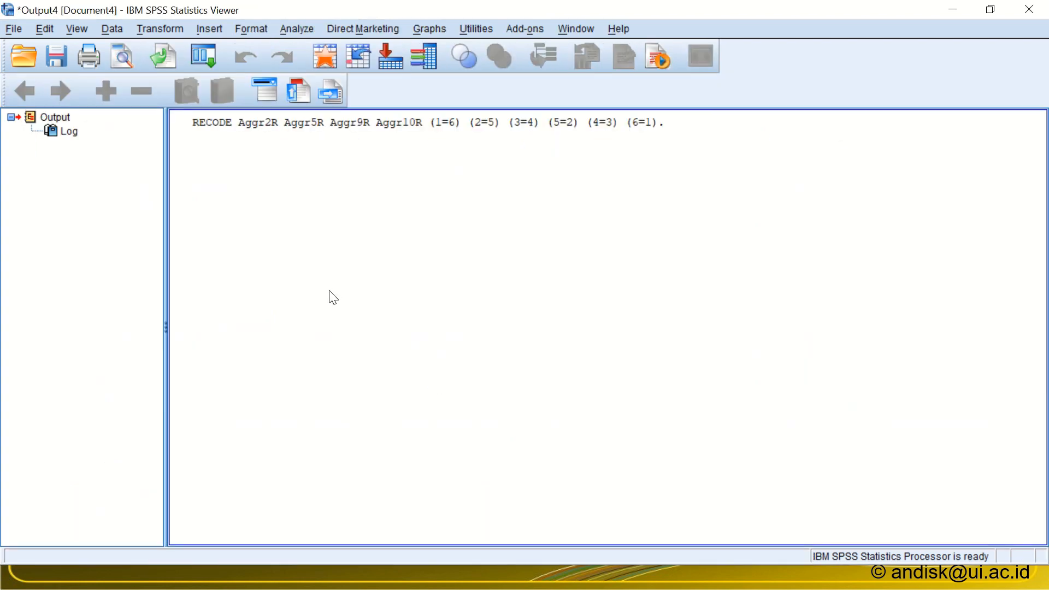
Return to the Latihan.sav data and check the recoded scores of the first cases in Aggr2R.
{"action": "key", "text": "alt+Tab"}
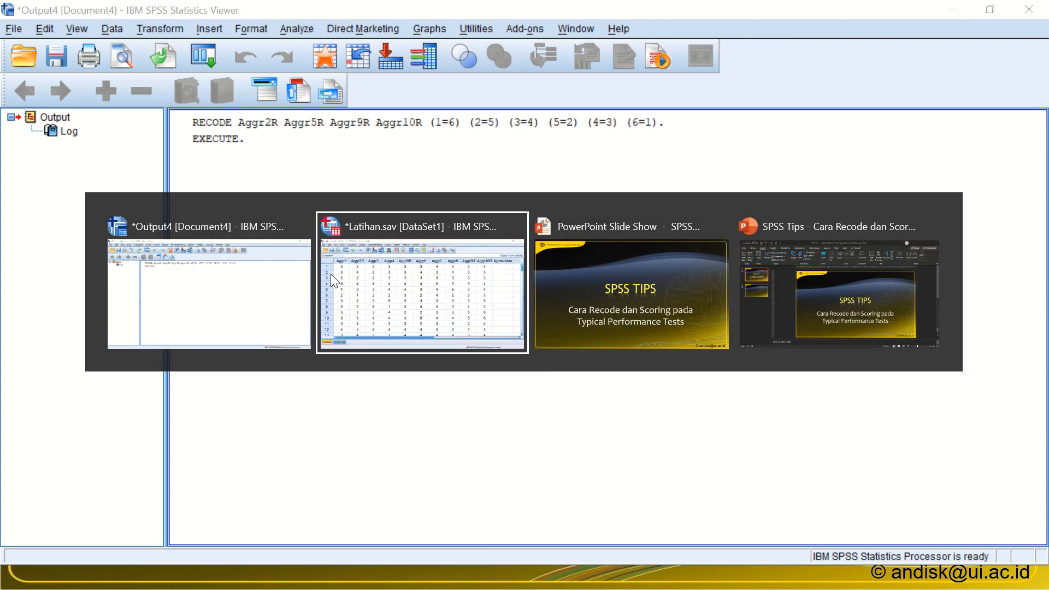
{"action": "left_click", "coordinate": [205, 155]}
{"action": "left_click", "coordinate": [193, 166]}
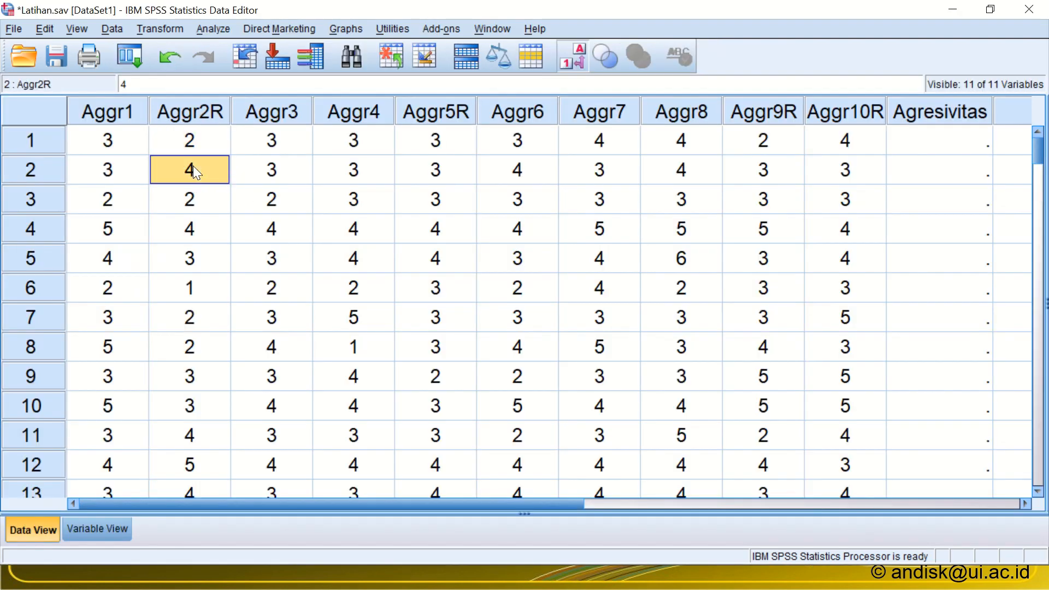
{"action": "left_click", "coordinate": [187, 199]}
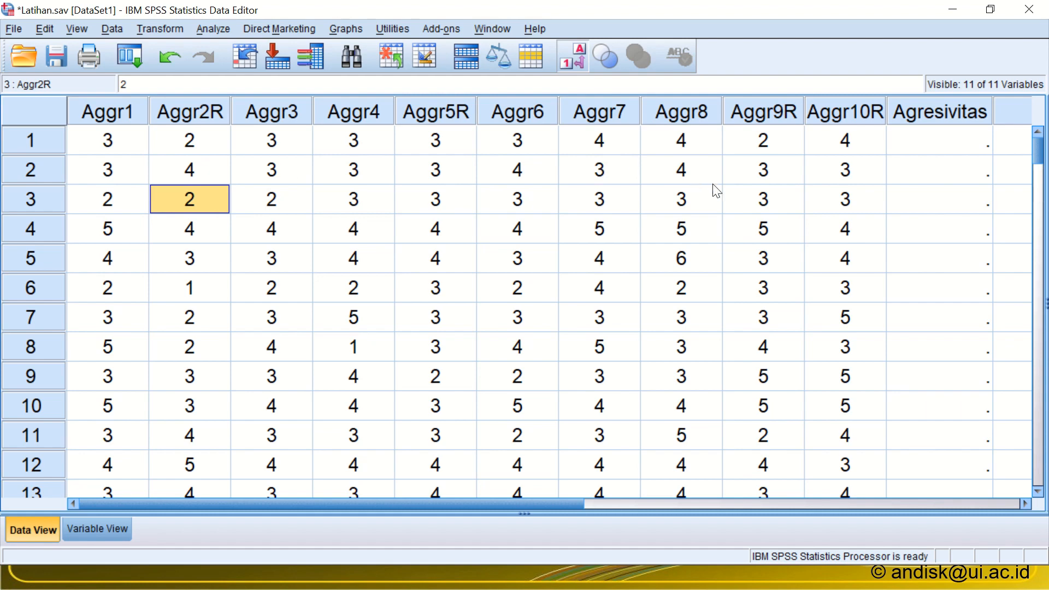
Look over the Agresivitas column and the first case's item scores from Aggr1 through Aggr9R.
{"action": "left_click", "coordinate": [899, 120]}
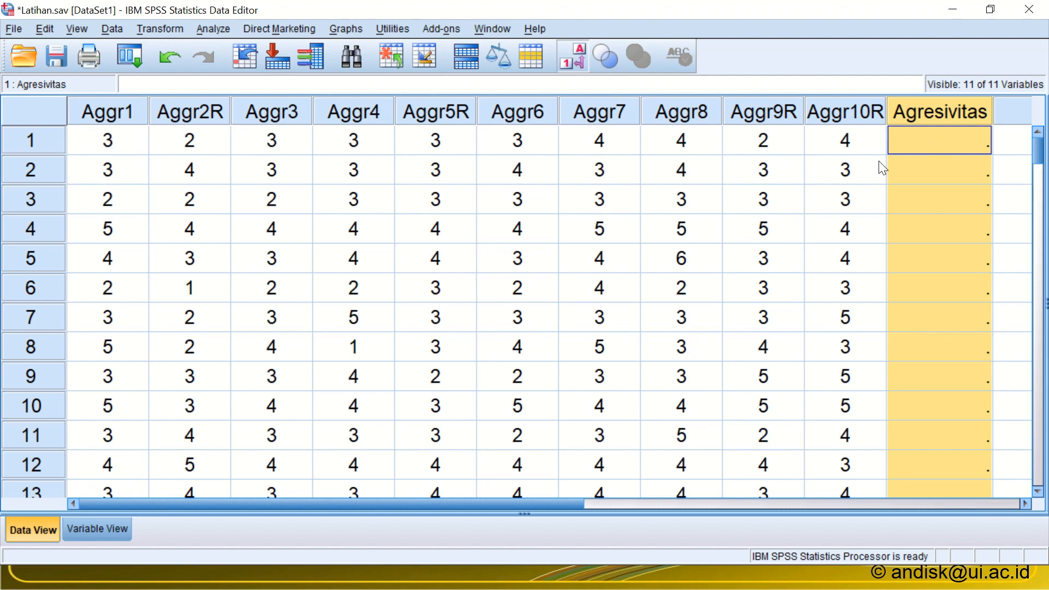
{"action": "left_click", "coordinate": [95, 144]}
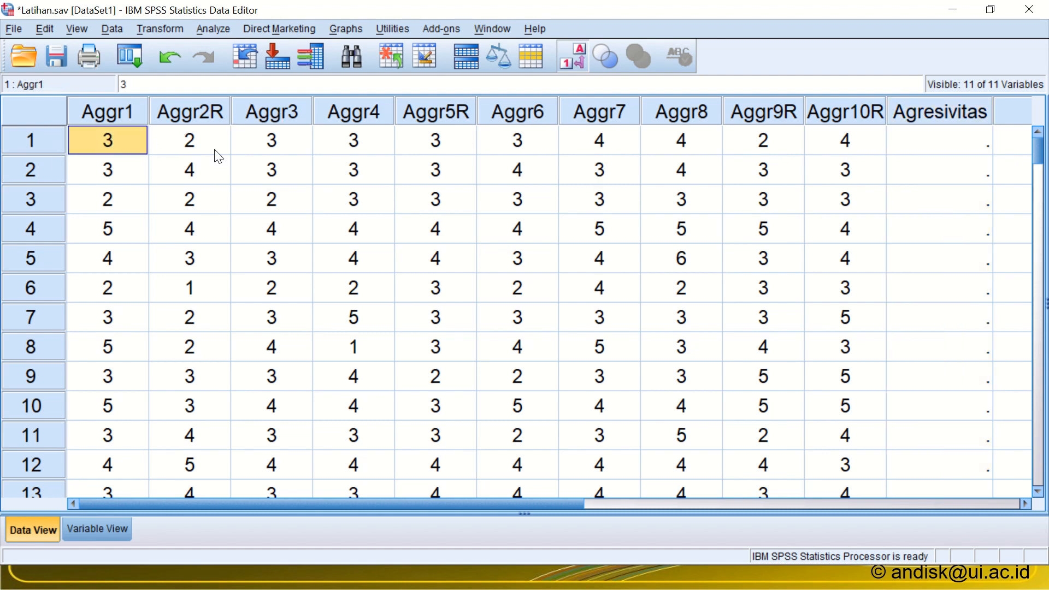
{"action": "left_click", "coordinate": [216, 154]}
{"action": "left_click", "coordinate": [257, 146]}
{"action": "left_click", "coordinate": [355, 149]}
{"action": "left_click", "coordinate": [460, 151]}
{"action": "left_click", "coordinate": [517, 143]}
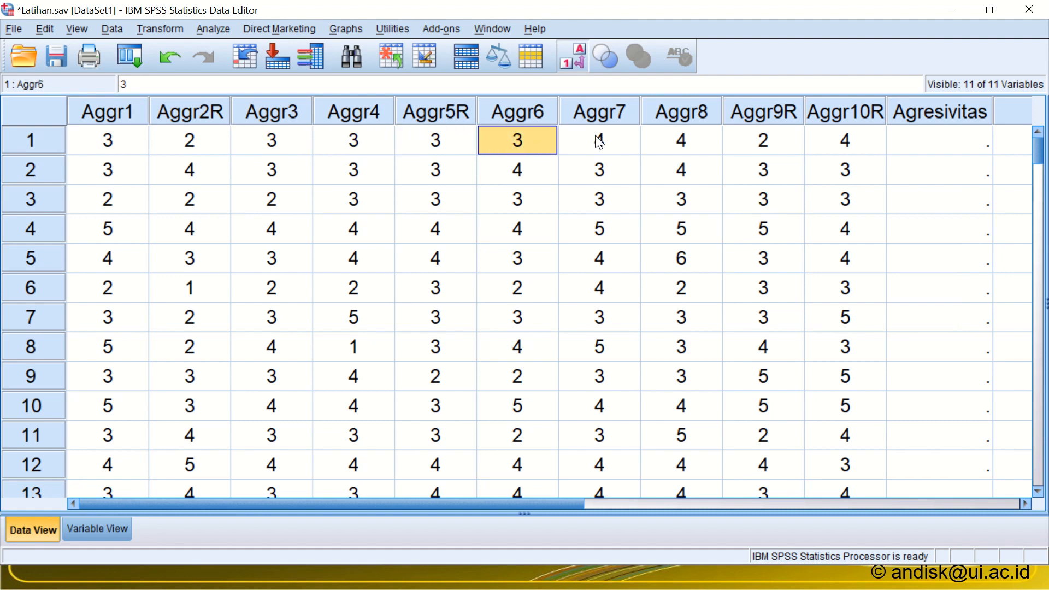
{"action": "left_click", "coordinate": [600, 143]}
{"action": "left_click", "coordinate": [681, 143]}
{"action": "left_click", "coordinate": [776, 143]}
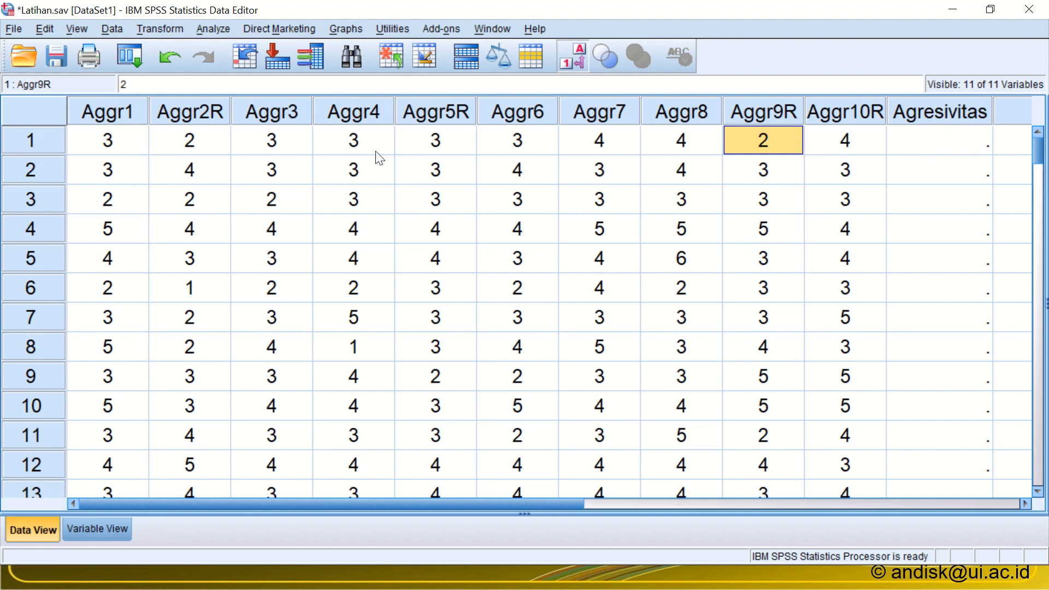
Start Compute Variable and name the target variable Aggr.
{"action": "left_click", "coordinate": [159, 29]}
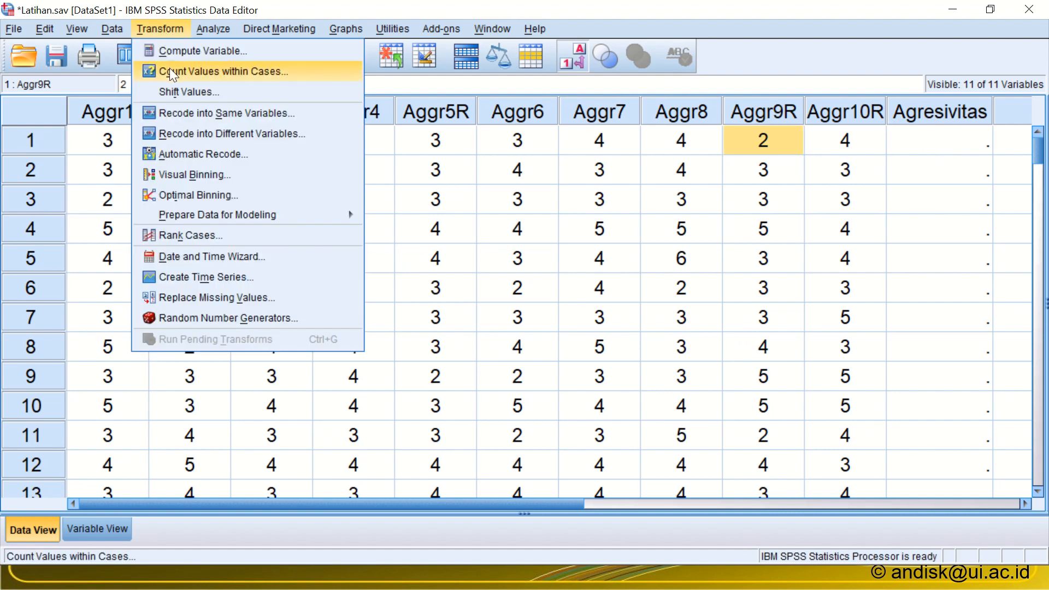
{"action": "left_click", "coordinate": [174, 51]}
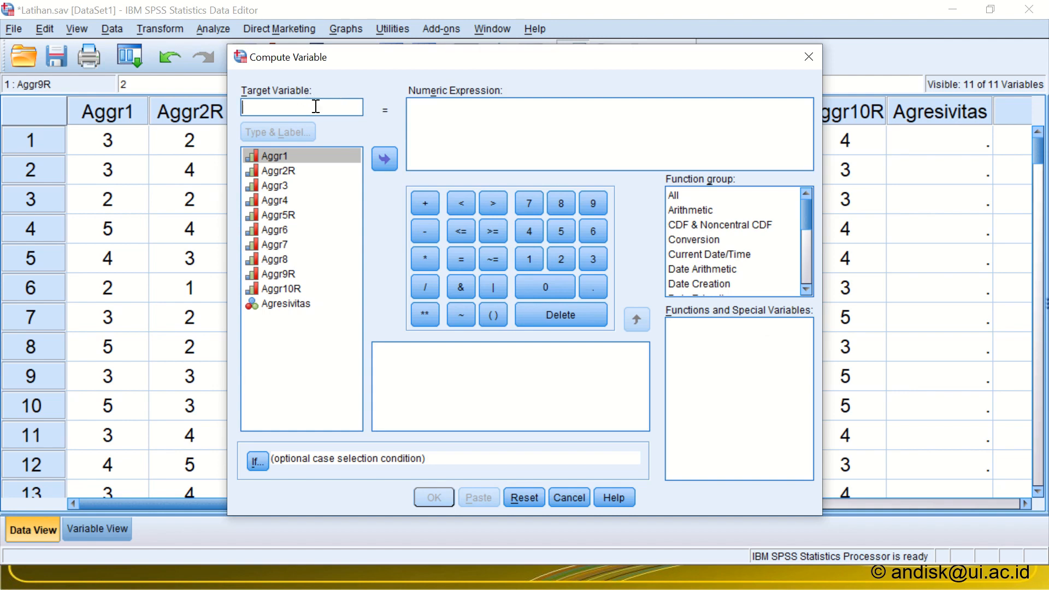
{"action": "left_click", "coordinate": [919, 111]}
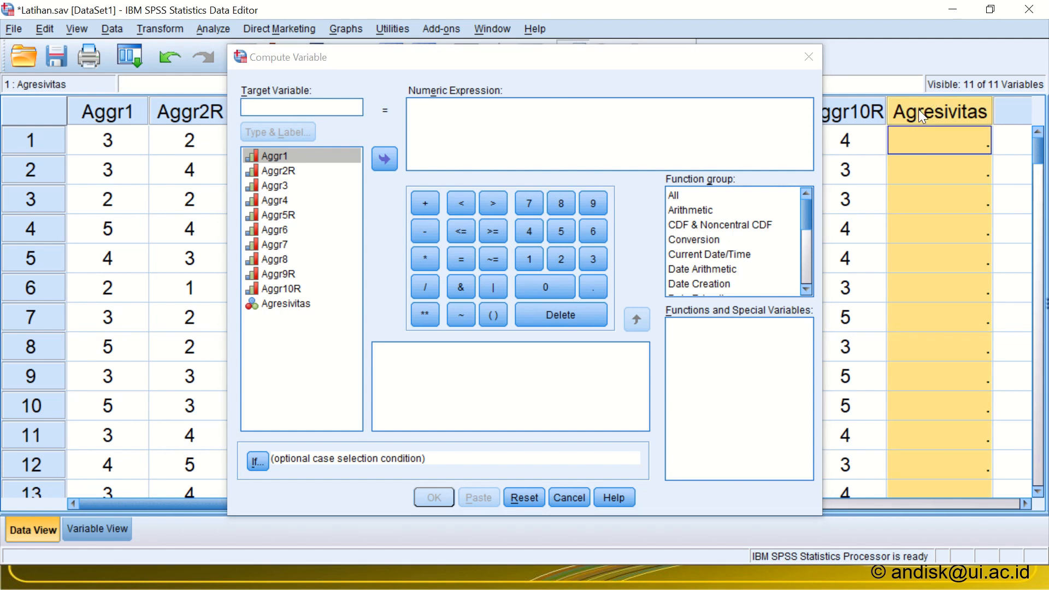
{"action": "left_click", "coordinate": [282, 101]}
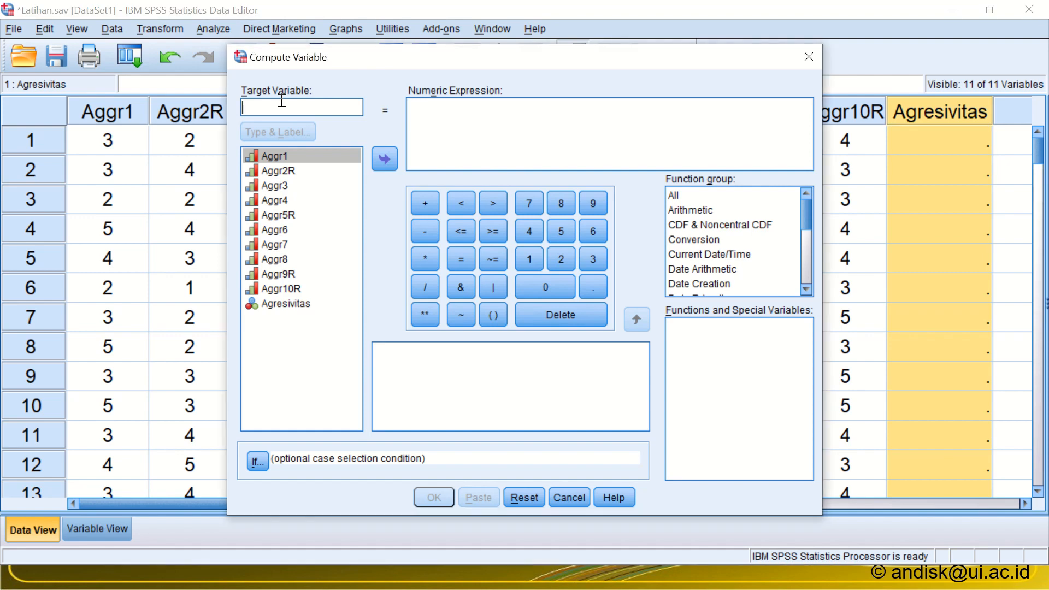
{"action": "type", "text": "Aggr"}
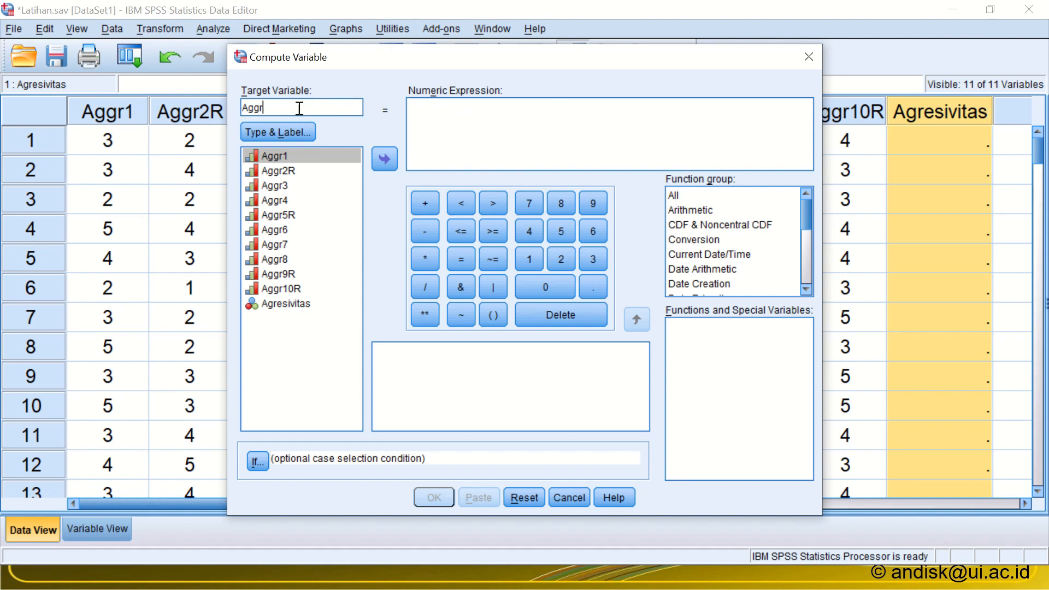
{"action": "left_click_drag", "start_coordinate": [298, 107], "coordinate": [238, 109]}
Begin the numeric expression with Aggr1 + Aggr2R, followed by another plus sign.
{"action": "left_click", "coordinate": [254, 155]}
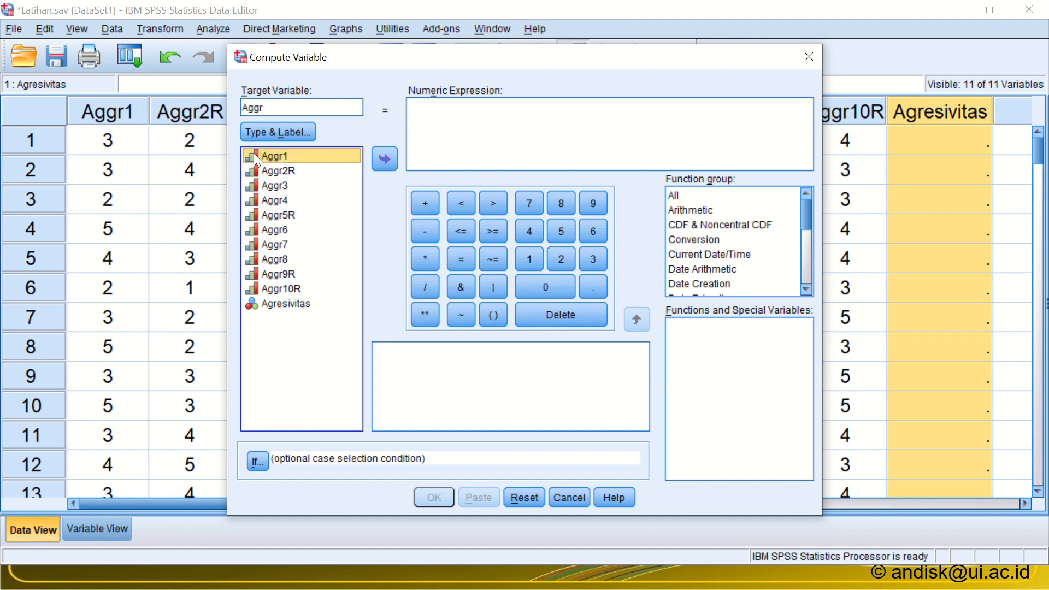
{"action": "left_click", "coordinate": [381, 159]}
{"action": "left_click", "coordinate": [423, 202]}
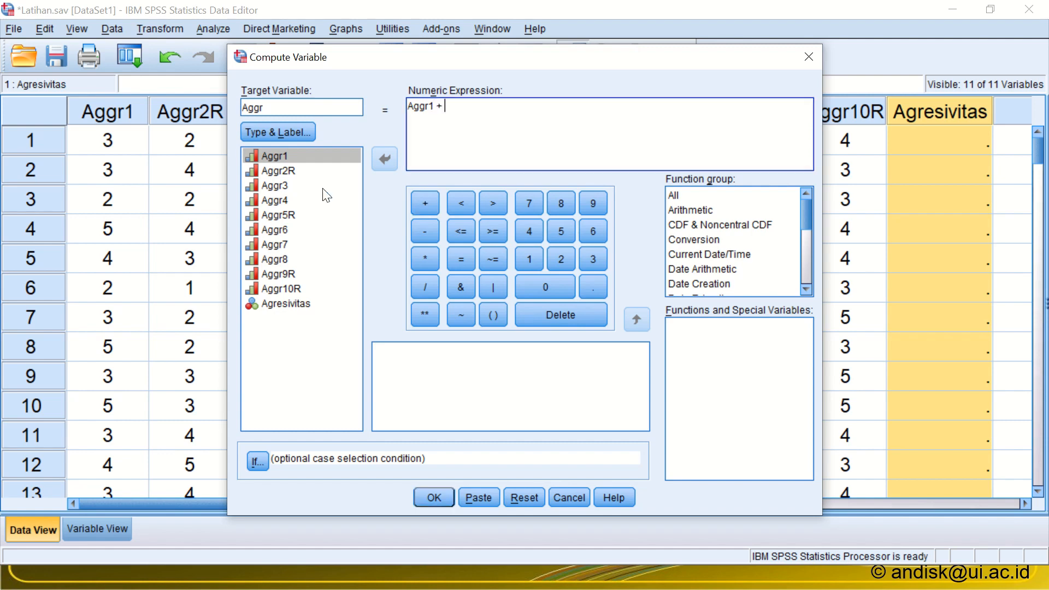
{"action": "left_click", "coordinate": [338, 165]}
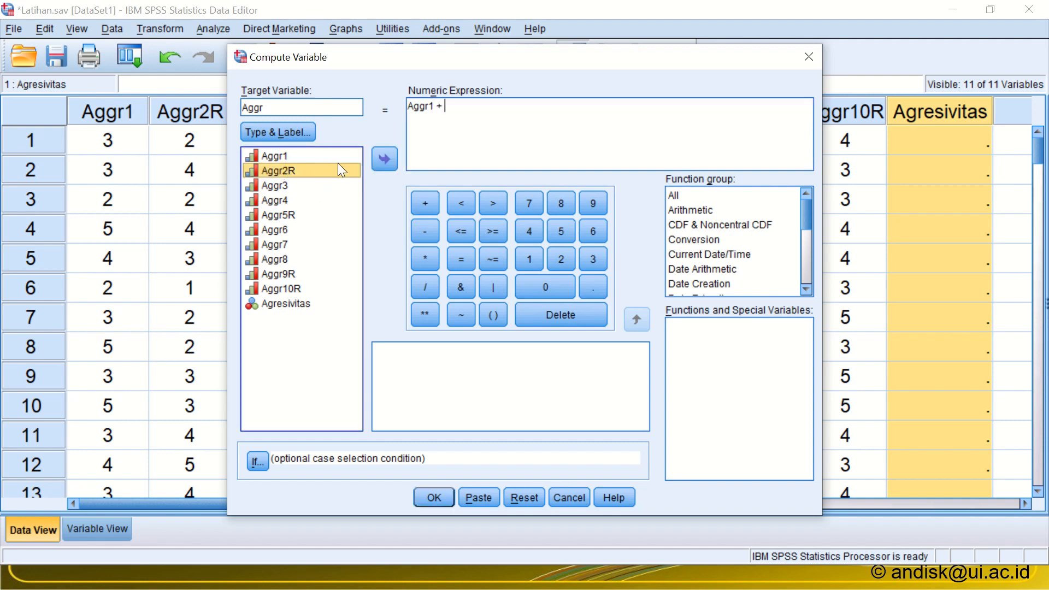
{"action": "left_click", "coordinate": [388, 163]}
{"action": "left_click", "coordinate": [425, 203]}
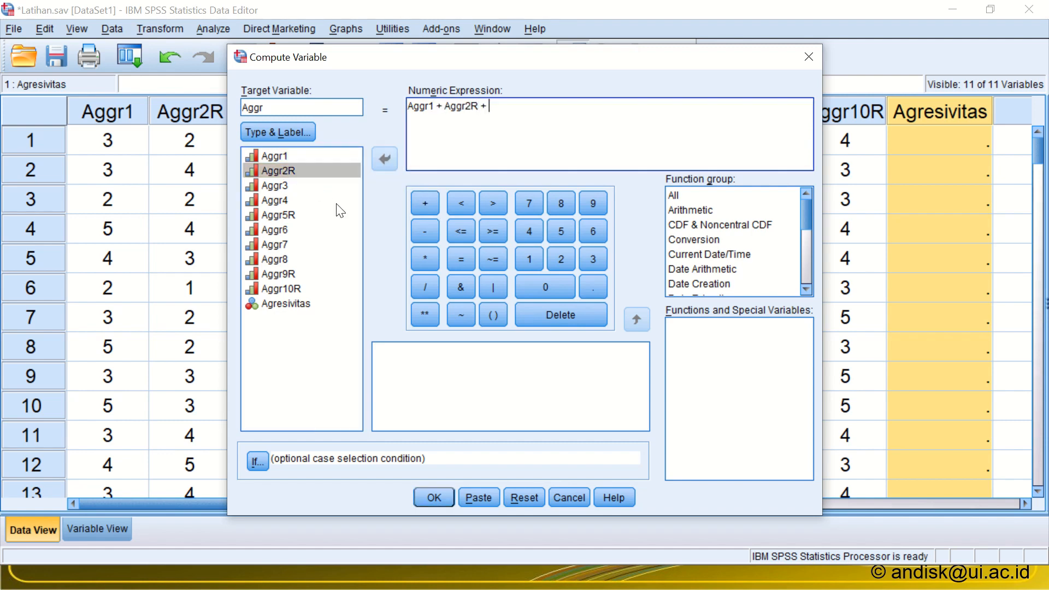
Extend the sum in the numeric expression with Aggr3 + Aggr4 + Aggr5R + Aggr6, ending with a plus sign.
{"action": "left_click", "coordinate": [273, 183]}
{"action": "left_click", "coordinate": [385, 159]}
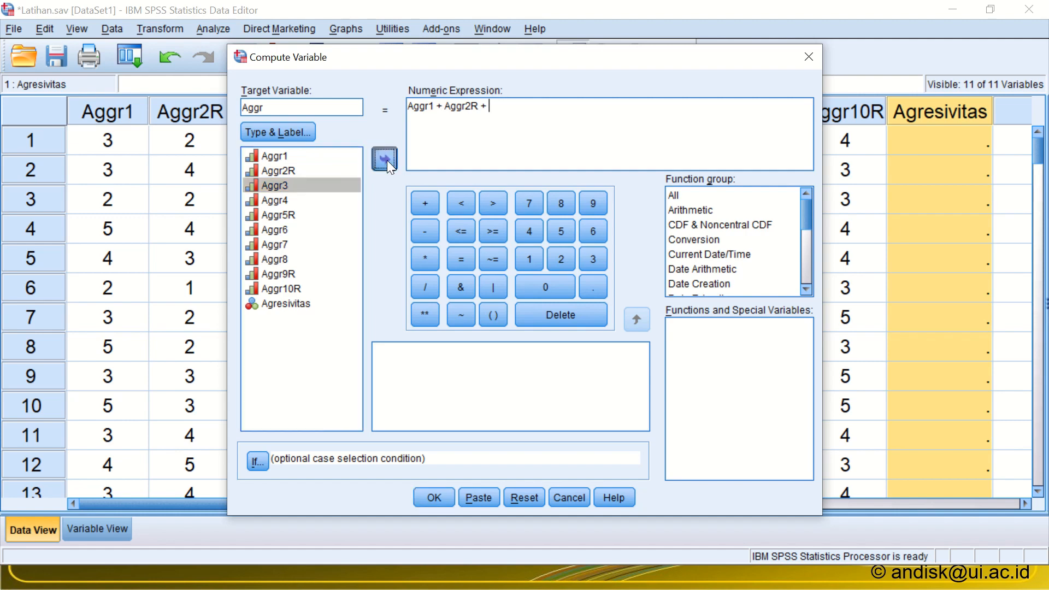
{"action": "left_click", "coordinate": [425, 205]}
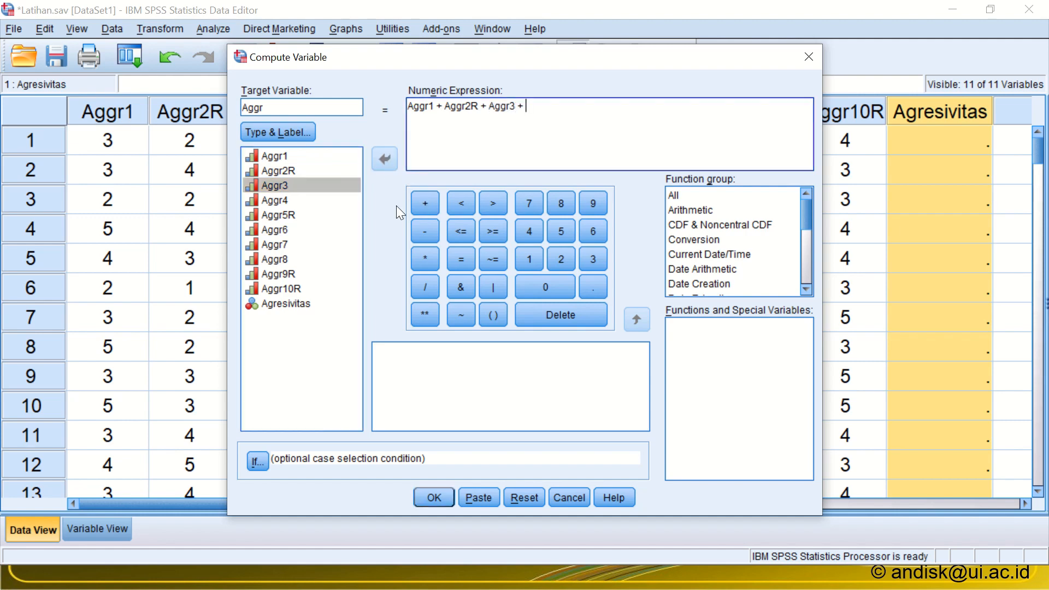
{"action": "left_click", "coordinate": [281, 201]}
{"action": "left_click", "coordinate": [384, 161]}
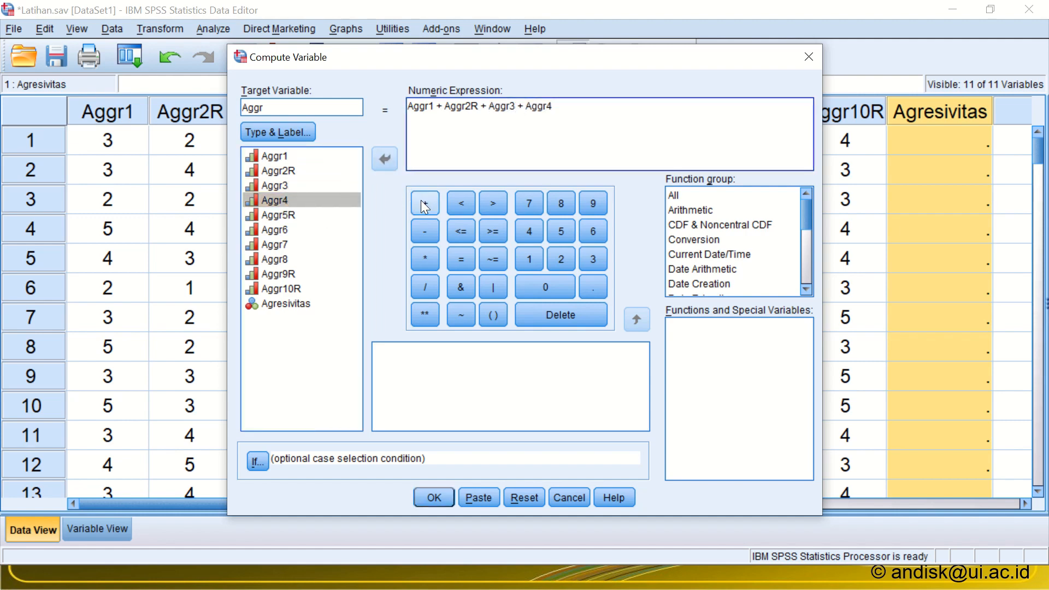
{"action": "double_click", "coordinate": [255, 215]}
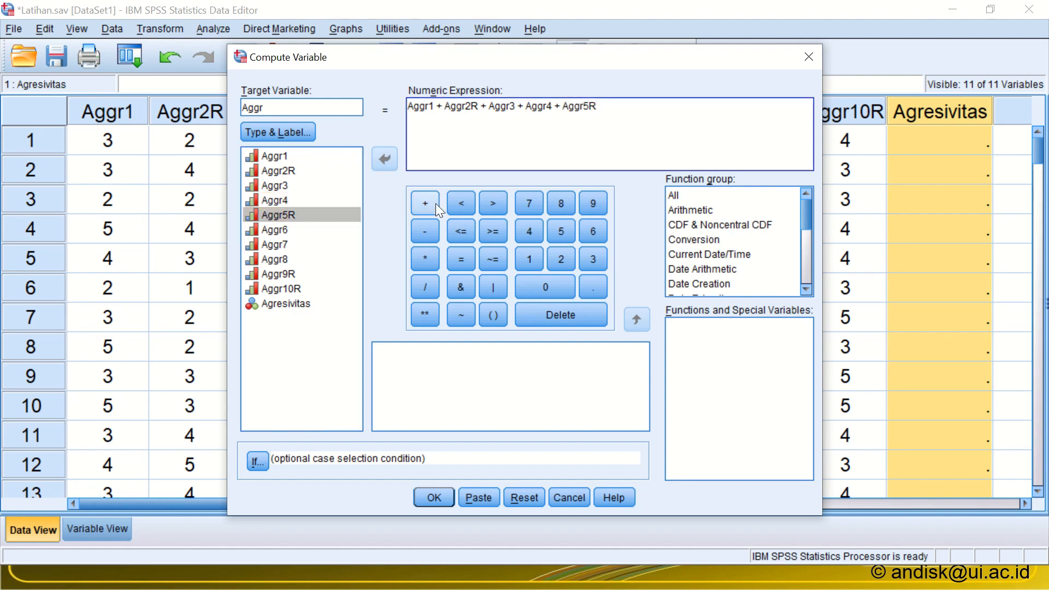
{"action": "double_click", "coordinate": [269, 228]}
{"action": "left_click", "coordinate": [419, 201]}
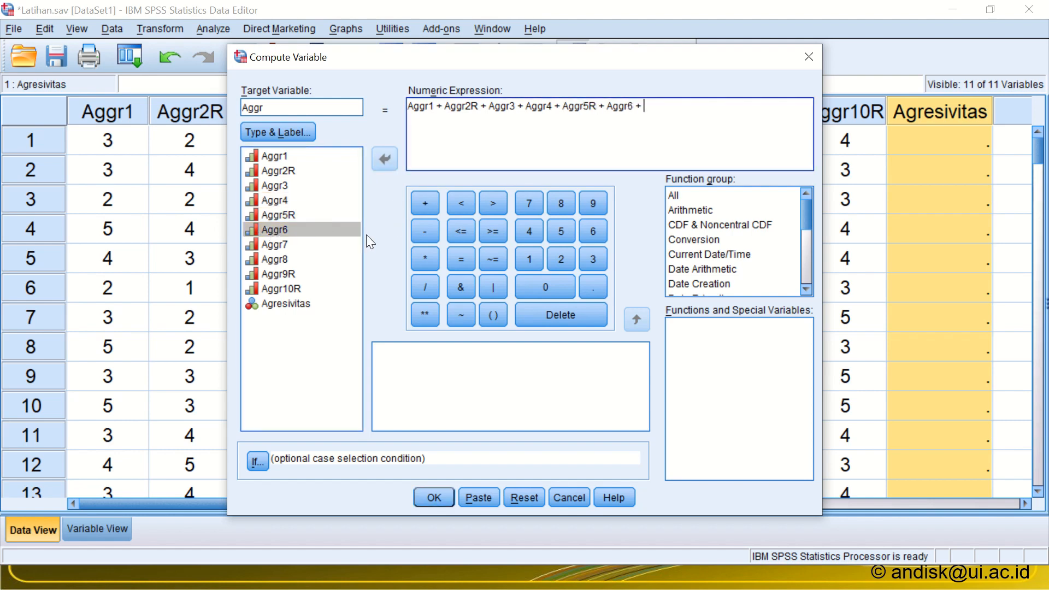
Append the variables Aggr7, Aggr8, Aggr9R and Aggr10R to the end of the numeric expression.
{"action": "left_click", "coordinate": [278, 245]}
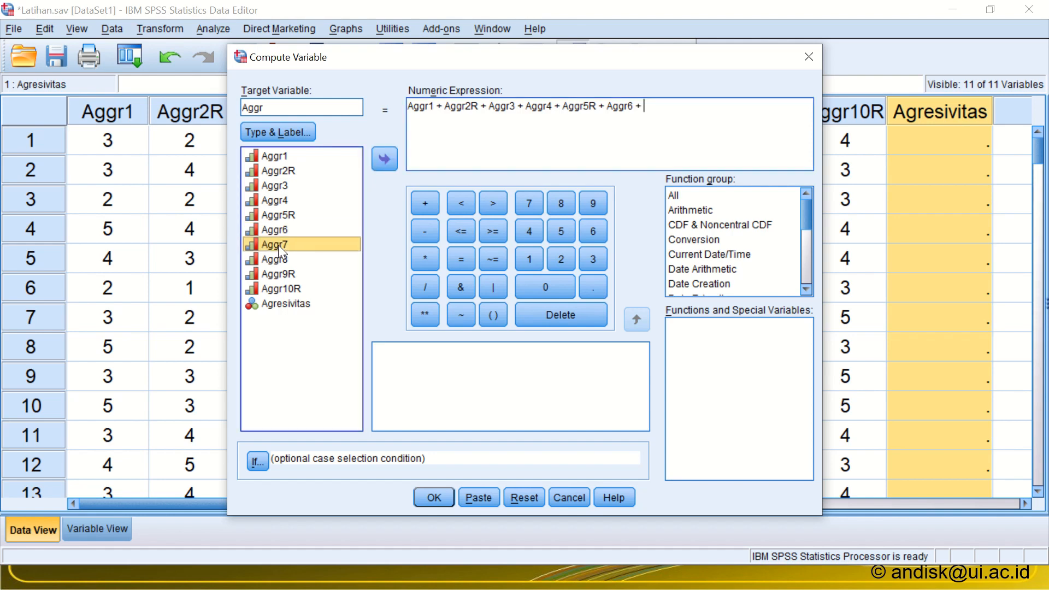
{"action": "left_click", "coordinate": [284, 288]}
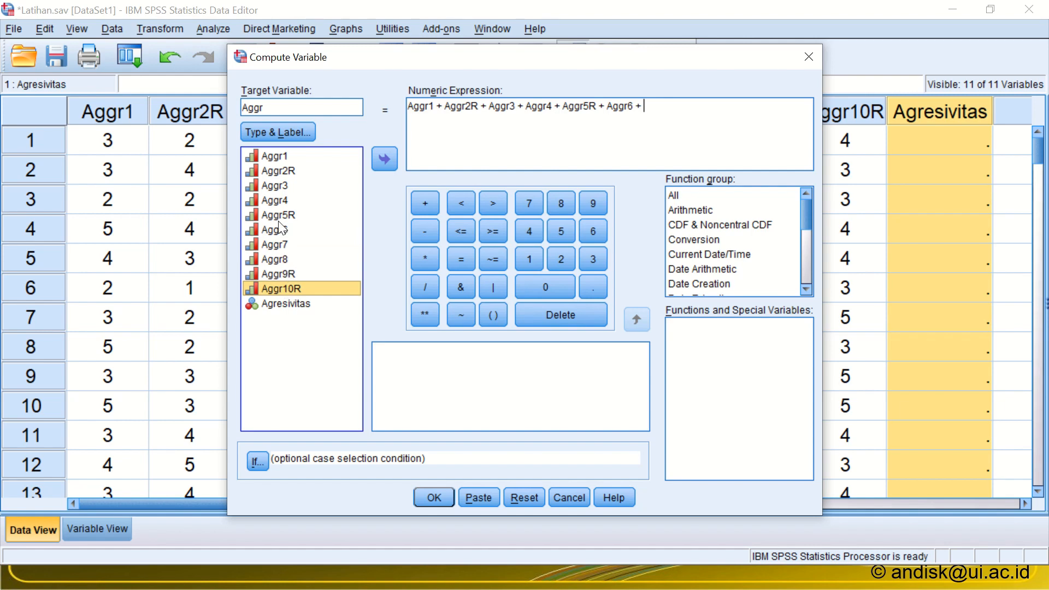
{"action": "double_click", "coordinate": [276, 246]}
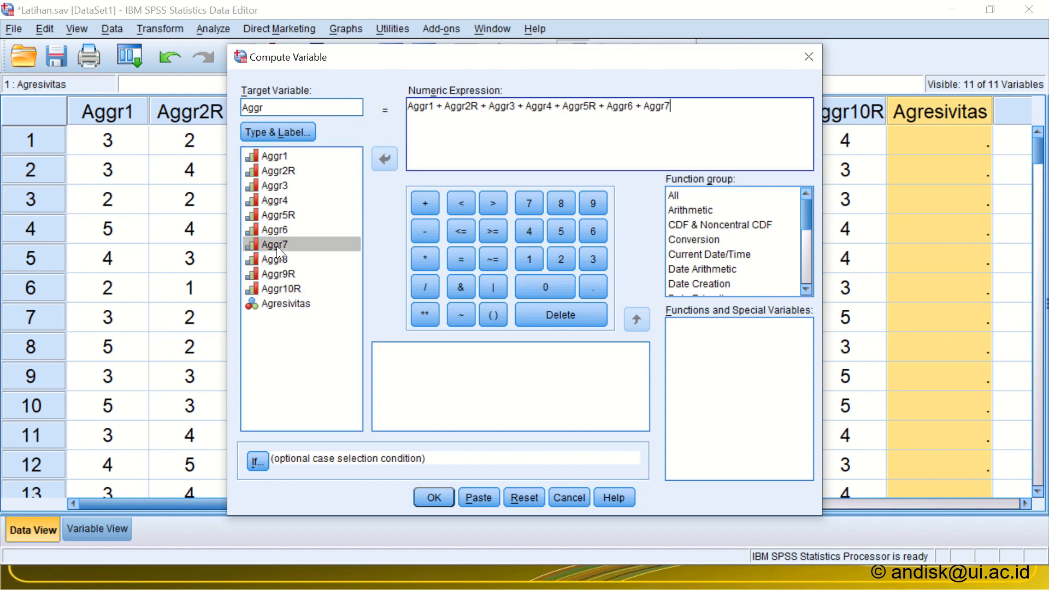
{"action": "double_click", "coordinate": [277, 260]}
{"action": "double_click", "coordinate": [278, 274]}
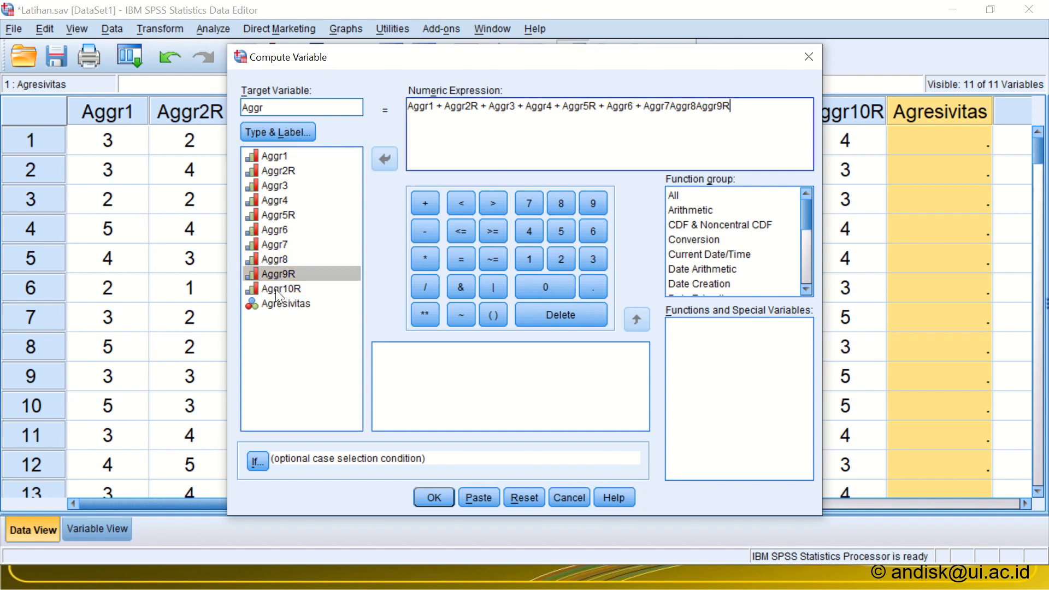
{"action": "double_click", "coordinate": [276, 289]}
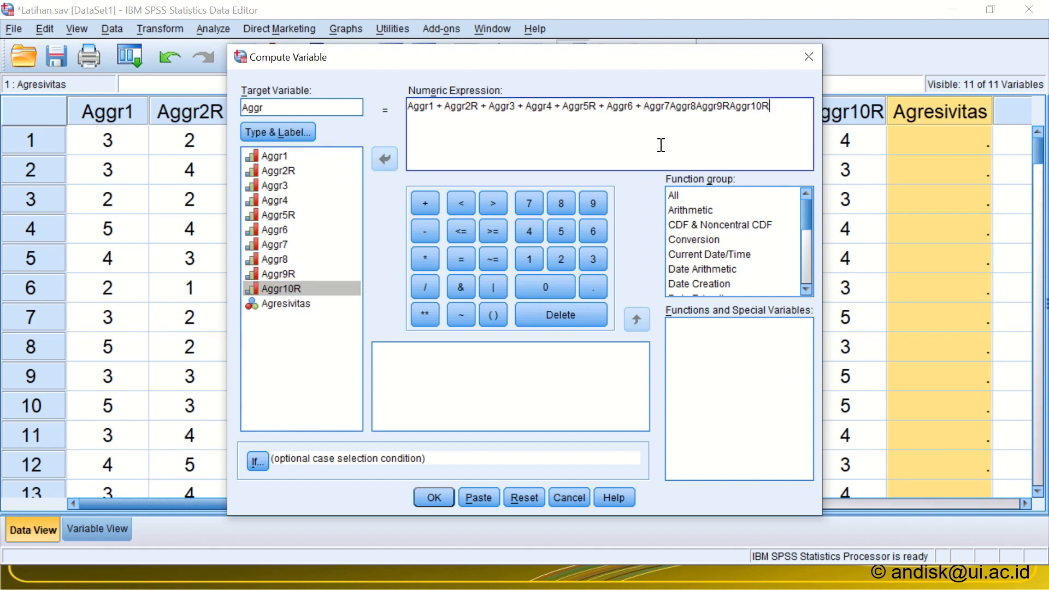
Insert plus signs between Aggr7, Aggr8, Aggr9R and Aggr10R in the expression and run the computation.
{"action": "left_click", "coordinate": [671, 107]}
{"action": "left_click", "coordinate": [430, 205]}
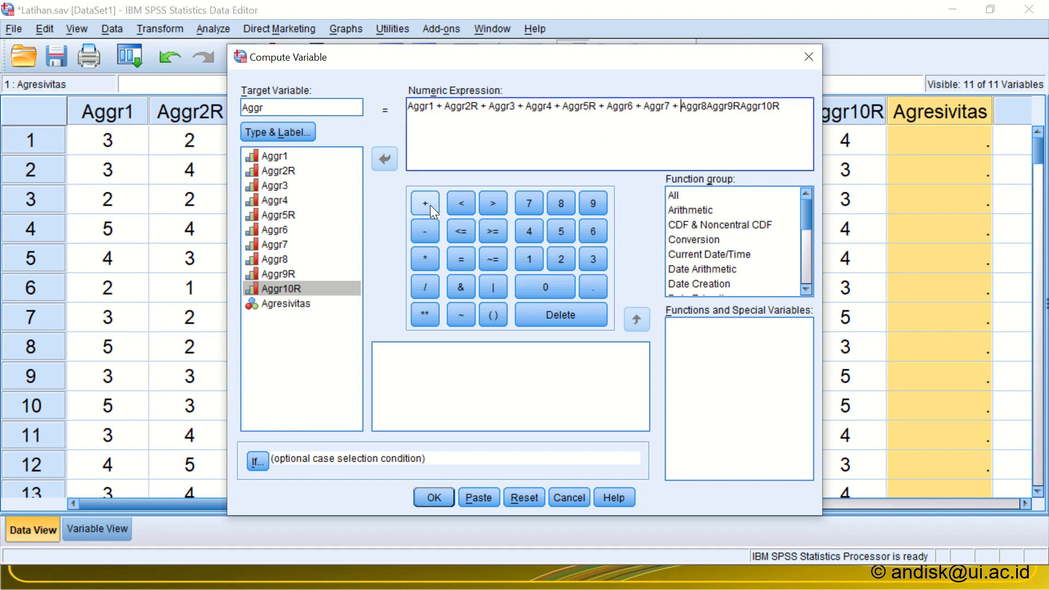
{"action": "key", "text": "Right"}
{"action": "key", "text": "Right"}
{"action": "key", "text": "Right"}
{"action": "key", "text": "Right"}
{"action": "key", "text": "Right"}
{"action": "left_click", "coordinate": [430, 205]}
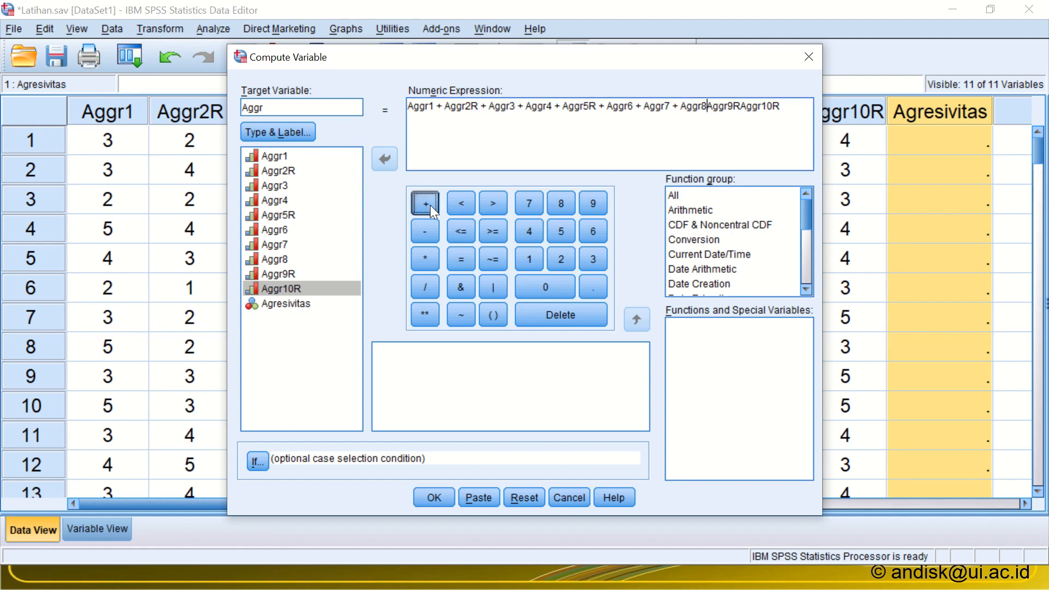
{"action": "key", "text": "Right"}
{"action": "key", "text": "Right"}
{"action": "key", "text": "Right"}
{"action": "key", "text": "Right"}
{"action": "key", "text": "Right"}
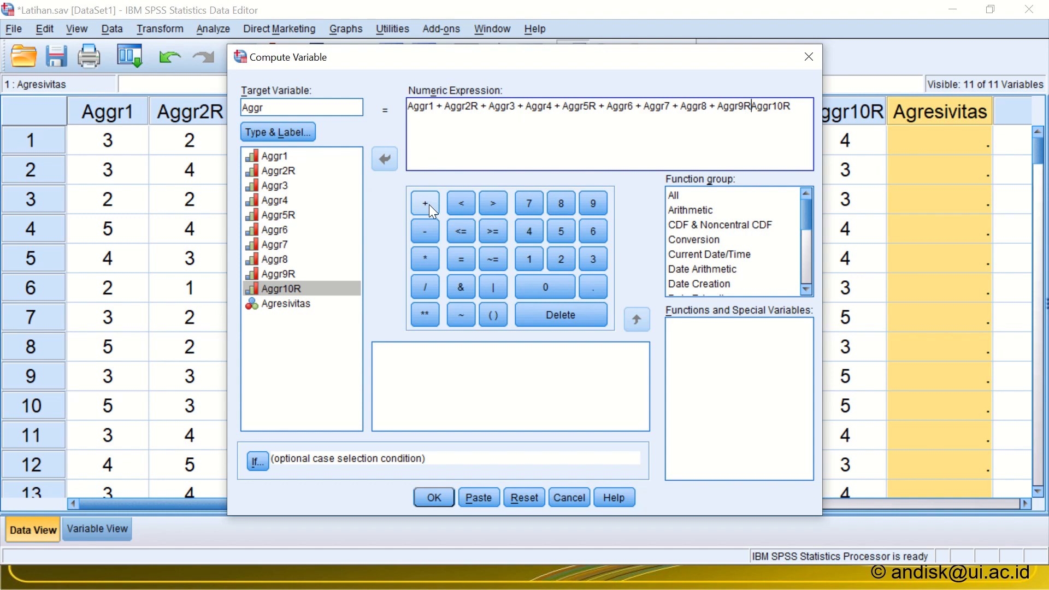
{"action": "left_click", "coordinate": [429, 204]}
{"action": "left_click", "coordinate": [434, 496]}
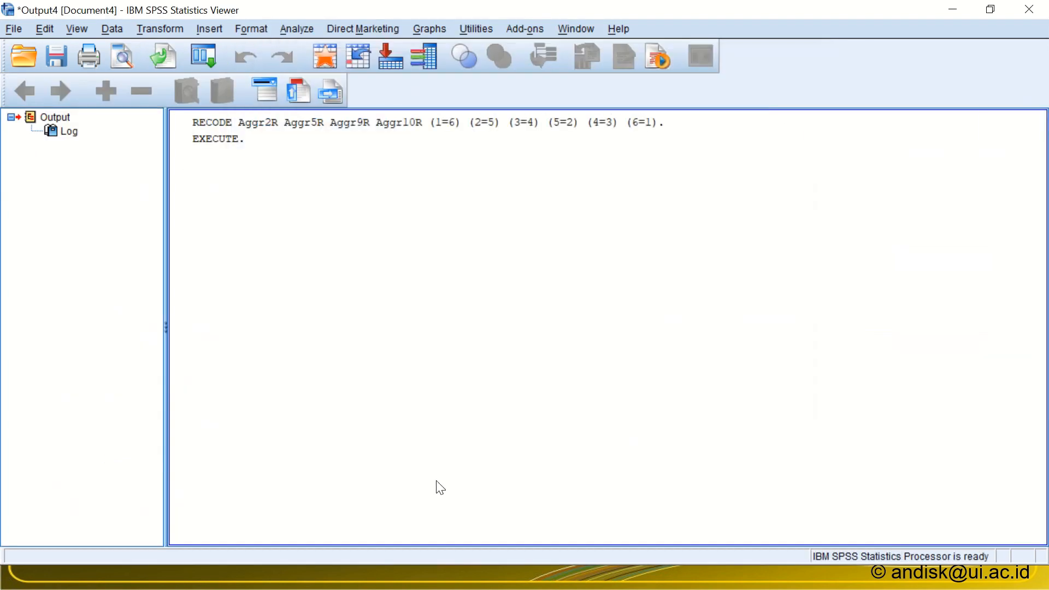
Return to the Data Editor and examine the computed Aggr column alongside the item scores.
{"action": "key", "text": "alt+Tab"}
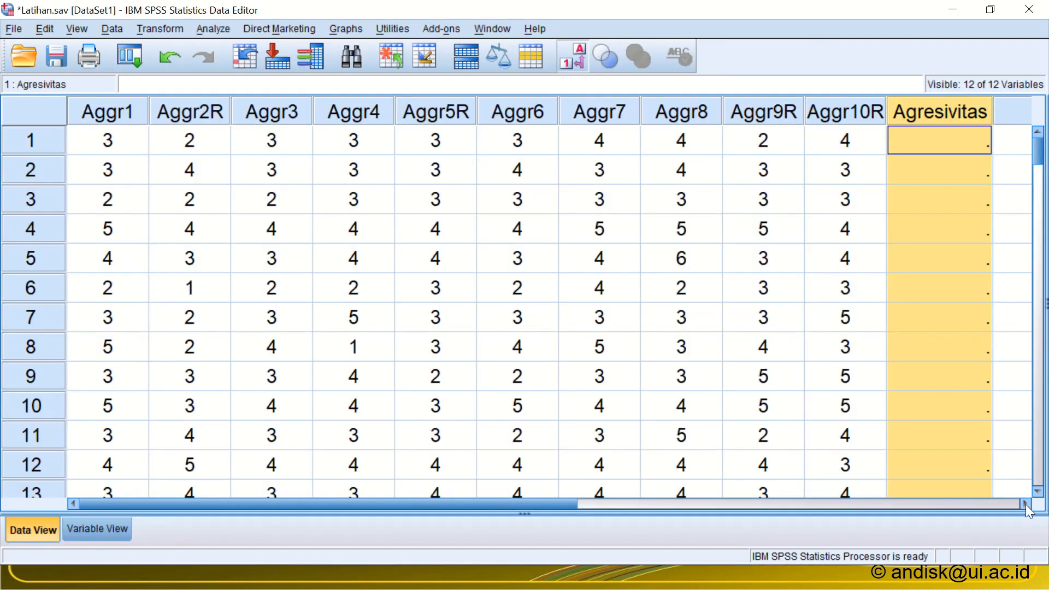
{"action": "left_click", "coordinate": [1025, 503]}
{"action": "left_click", "coordinate": [1025, 503]}
{"action": "left_click", "coordinate": [926, 113]}
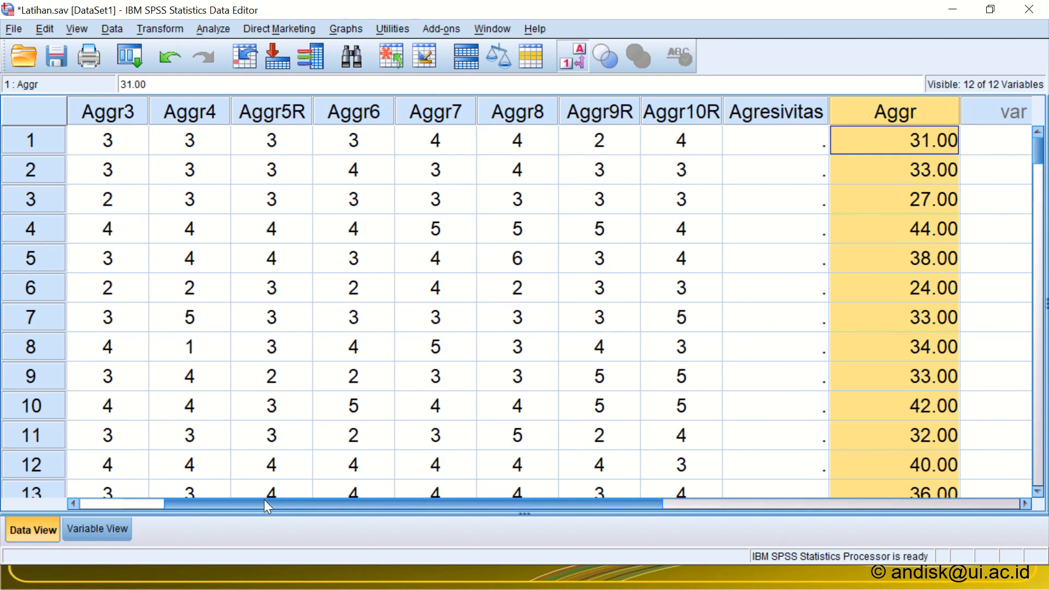
{"action": "left_click_drag", "start_coordinate": [264, 499], "coordinate": [174, 500]}
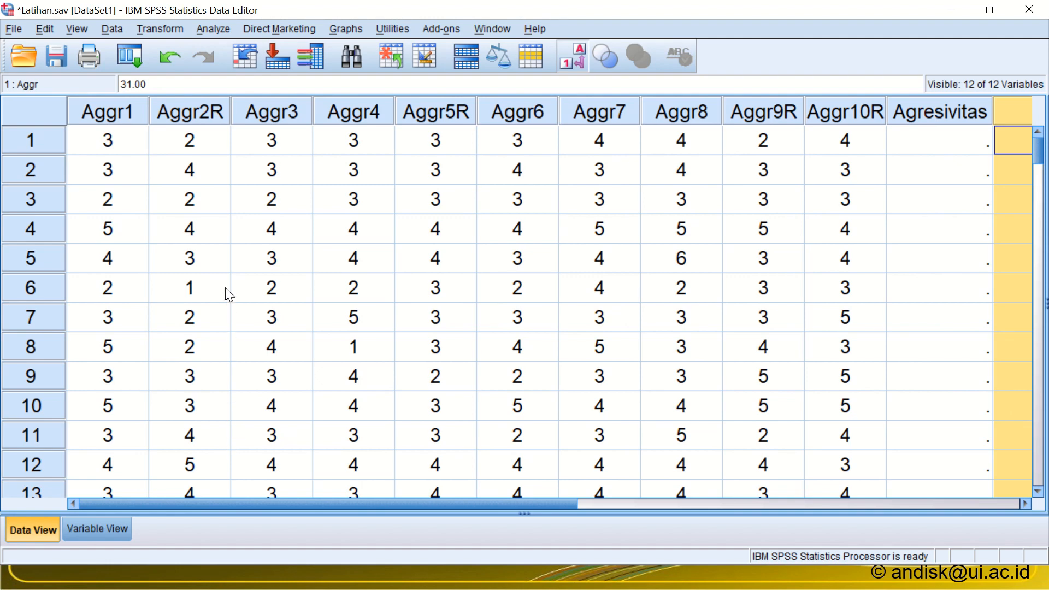
Copy the ten variable names Aggr1 through Aggr10R from the variable definitions and paste them into an empty Notepad document.
{"action": "left_click", "coordinate": [99, 529]}
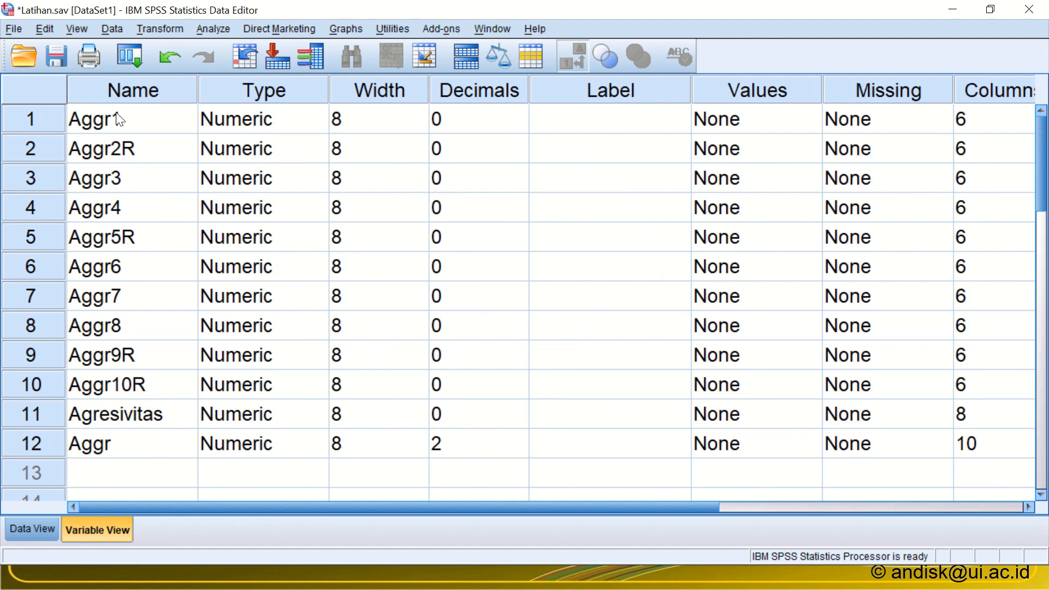
{"action": "left_click_drag", "start_coordinate": [116, 112], "coordinate": [109, 377]}
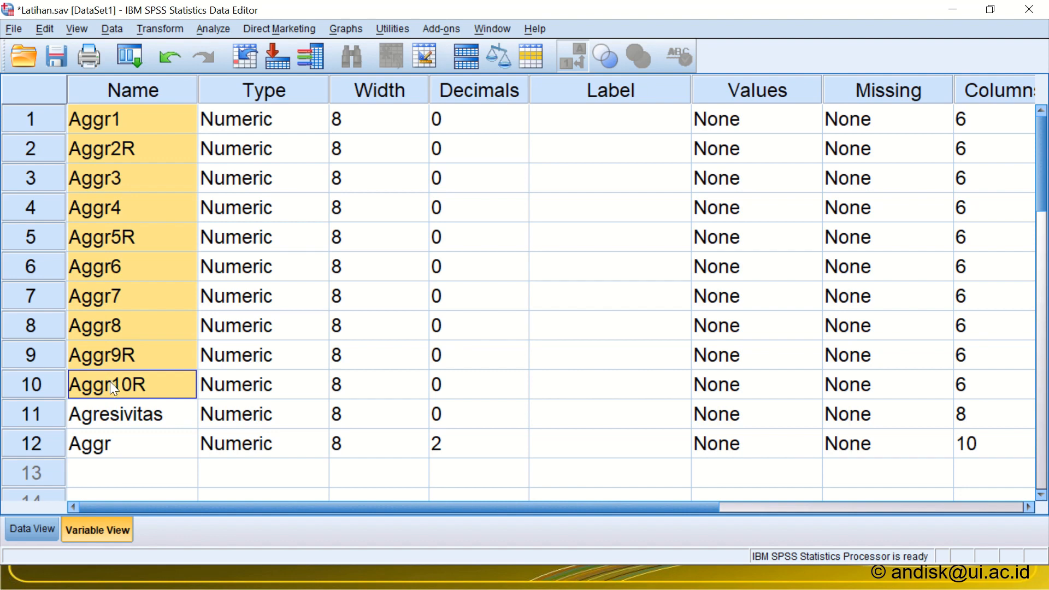
{"action": "right_click", "coordinate": [110, 323]}
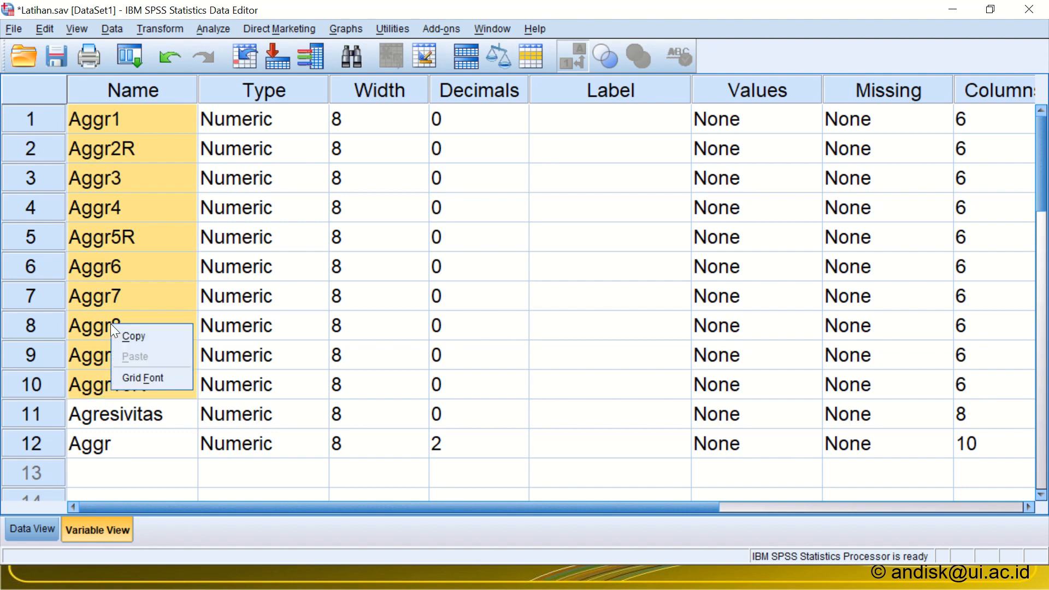
{"action": "left_click", "coordinate": [132, 343]}
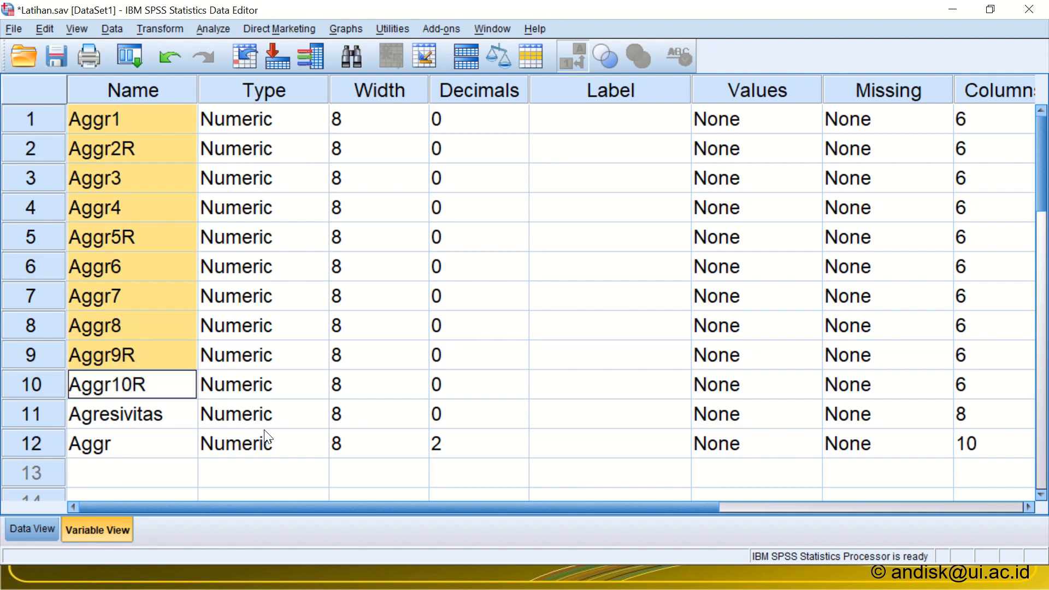
{"action": "key", "text": "super"}
{"action": "left_click", "coordinate": [417, 580]}
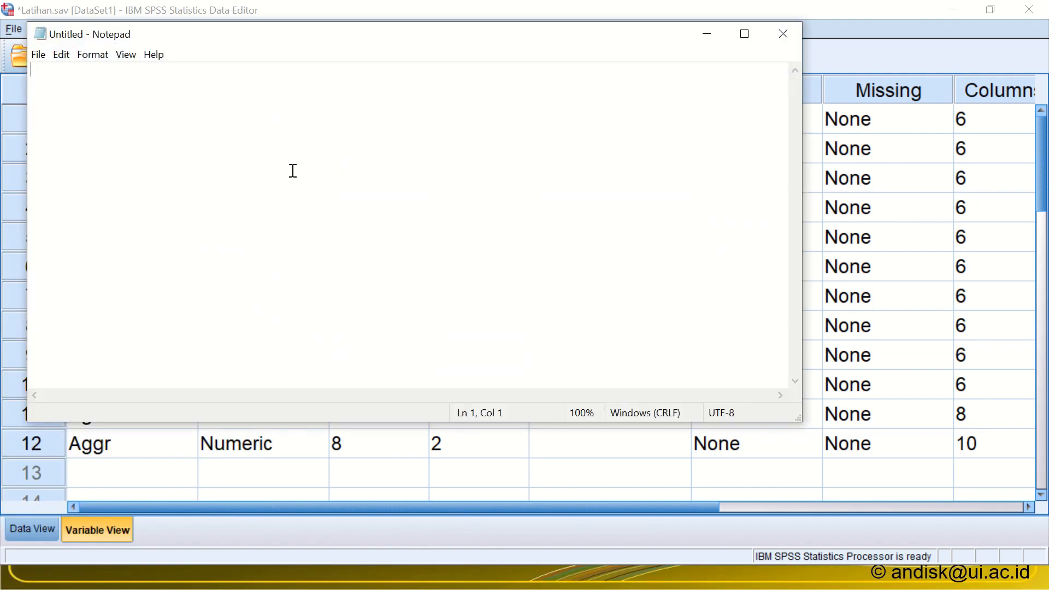
{"action": "key", "text": "ctrl+v"}
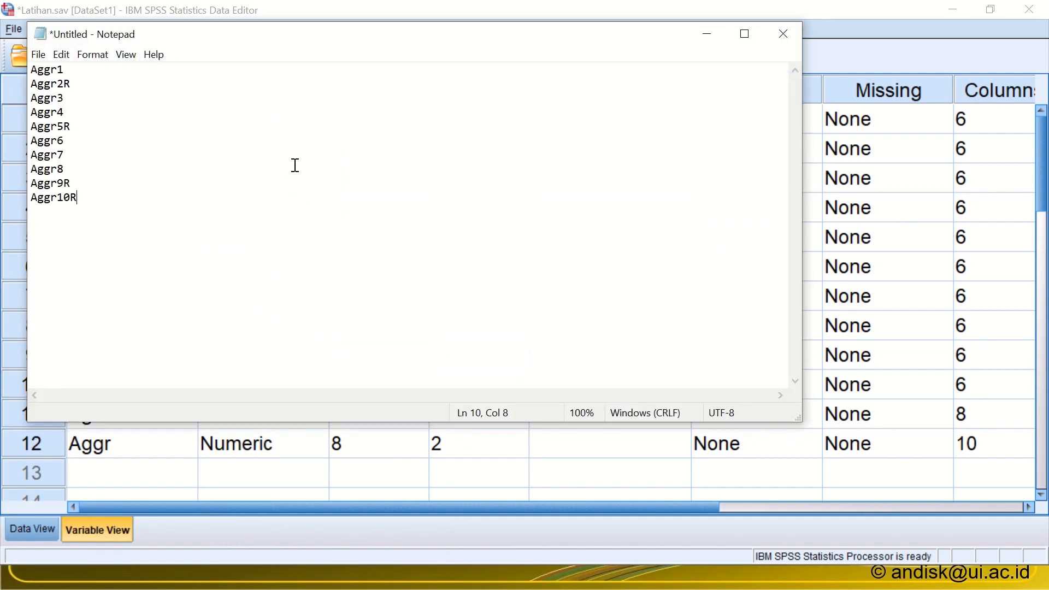
Add a plus sign after each variable name from Aggr1 to Aggr9R, leaving Aggr10R without one.
{"action": "left_click", "coordinate": [126, 67]}
{"action": "type", "text": "+"}
{"action": "key", "text": "Down"}
{"action": "type", "text": "+"}
{"action": "key", "text": "Down"}
{"action": "type", "text": "+"}
{"action": "key", "text": "Down"}
{"action": "type", "text": "+"}
{"action": "key", "text": "Down"}
{"action": "type", "text": "+"}
{"action": "key", "text": "Right"}
{"action": "type", "text": "+"}
{"action": "key", "text": "Right"}
{"action": "key", "text": "Left"}
{"action": "key", "text": "BackSpace"}
{"action": "left_click", "coordinate": [77, 141]}
{"action": "type", "text": "+"}
{"action": "left_click", "coordinate": [91, 159]}
{"action": "type", "text": "+"}
{"action": "key", "text": "Down"}
{"action": "type", "text": "+"}
{"action": "key", "text": "Down"}
{"action": "type", "text": "+"}
{"action": "left_click", "coordinate": [95, 207]}
Copy the whole plus-separated list from Notepad and go back to the Agresivitas column in the SPSS data.
{"action": "left_click_drag", "start_coordinate": [91, 208], "coordinate": [5, 49]}
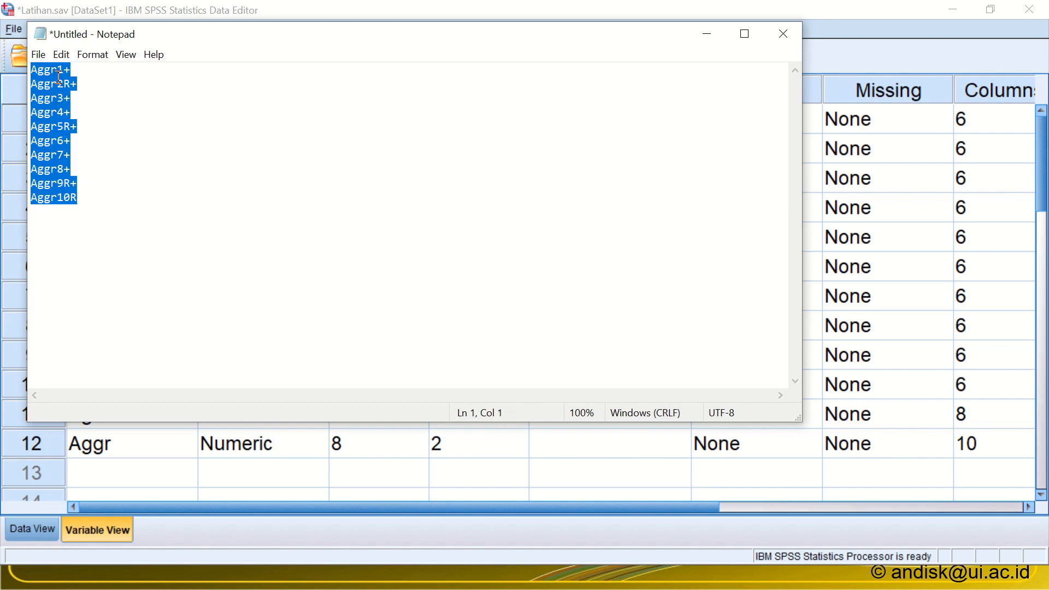
{"action": "left_click", "coordinate": [61, 54]}
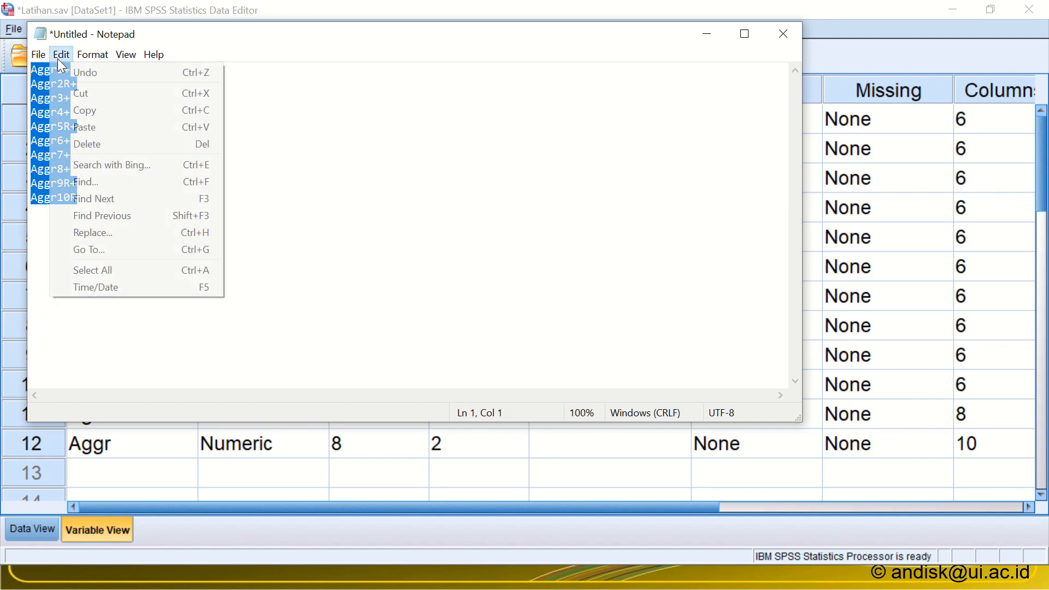
{"action": "left_click", "coordinate": [64, 110]}
{"action": "left_click", "coordinate": [278, 477]}
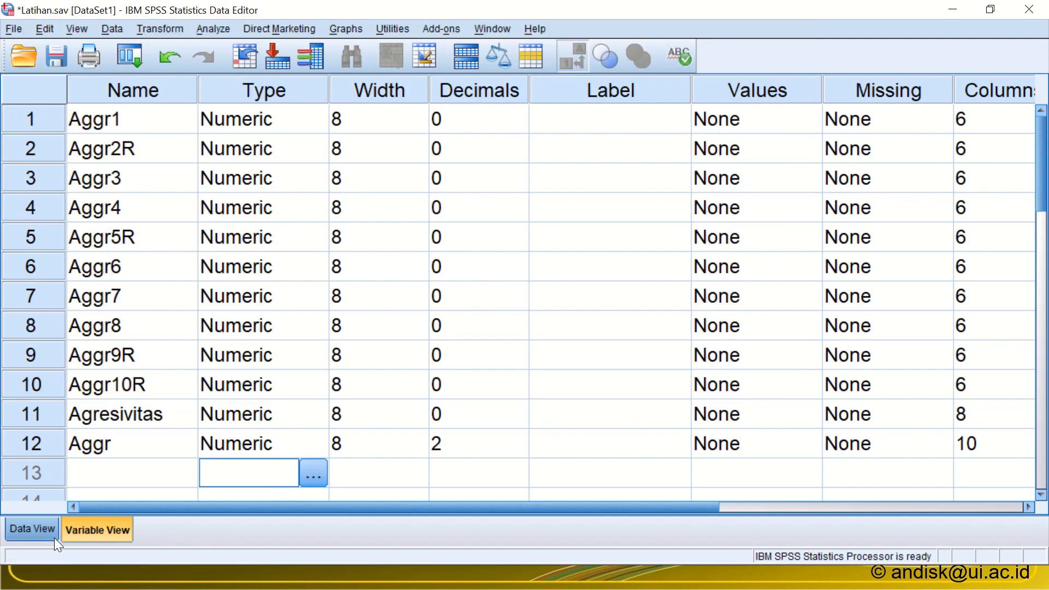
{"action": "left_click", "coordinate": [16, 528]}
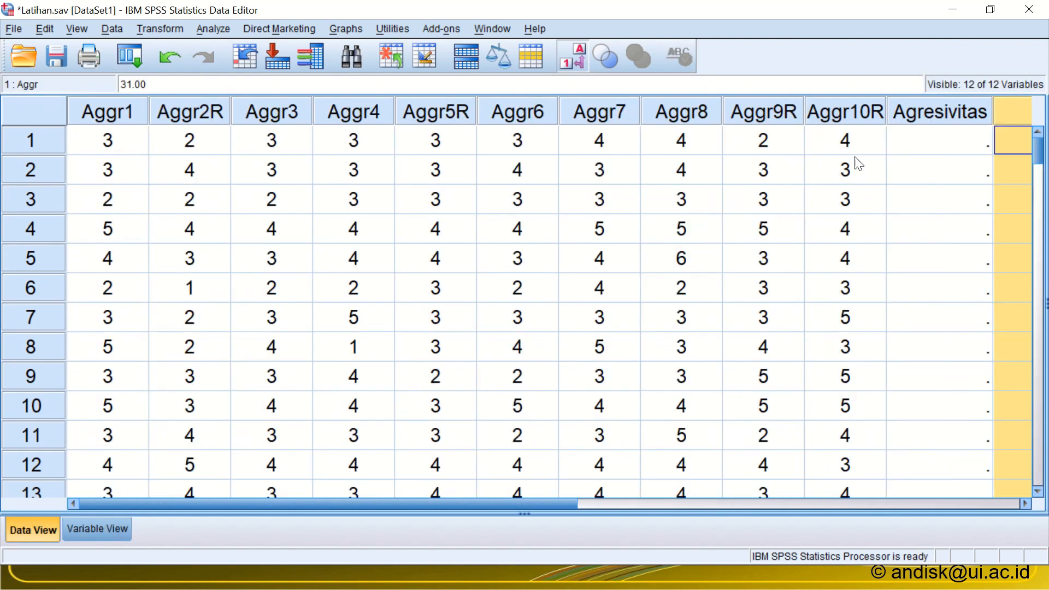
{"action": "left_click", "coordinate": [954, 115]}
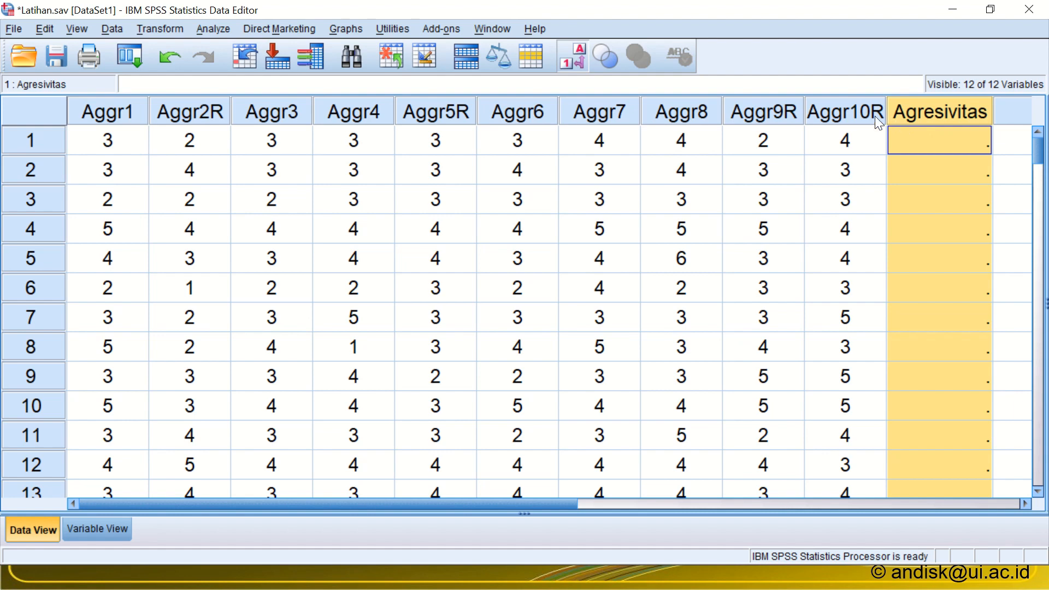
{"action": "left_click", "coordinate": [165, 26]}
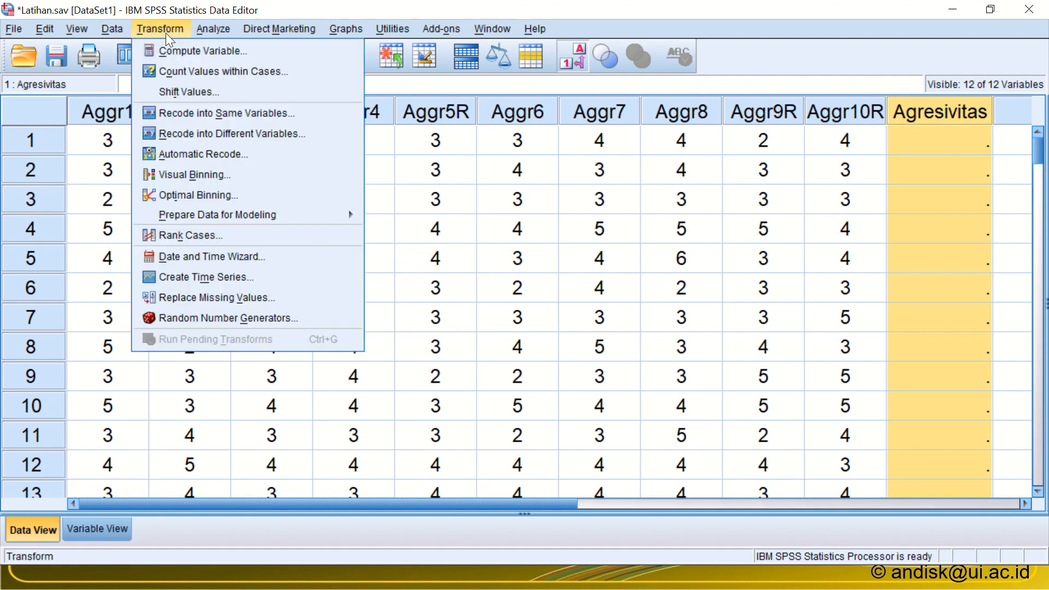
{"action": "left_click", "coordinate": [168, 52]}
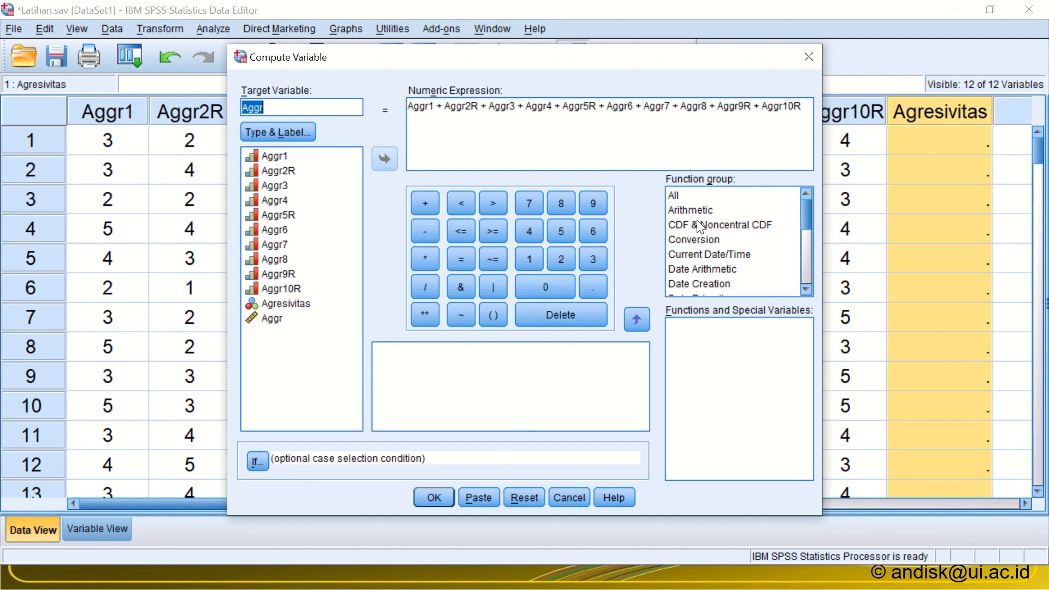
{"action": "left_click", "coordinate": [809, 57]}
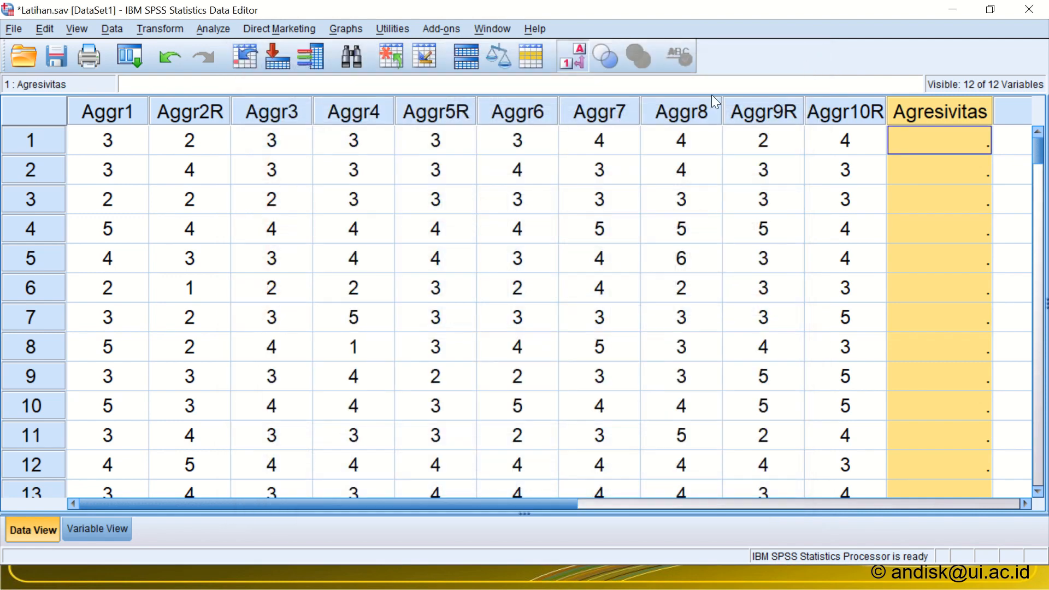
Recall Compute Variable, reset its previous settings, and name the target variable Agresivitas.
{"action": "left_click", "coordinate": [133, 64]}
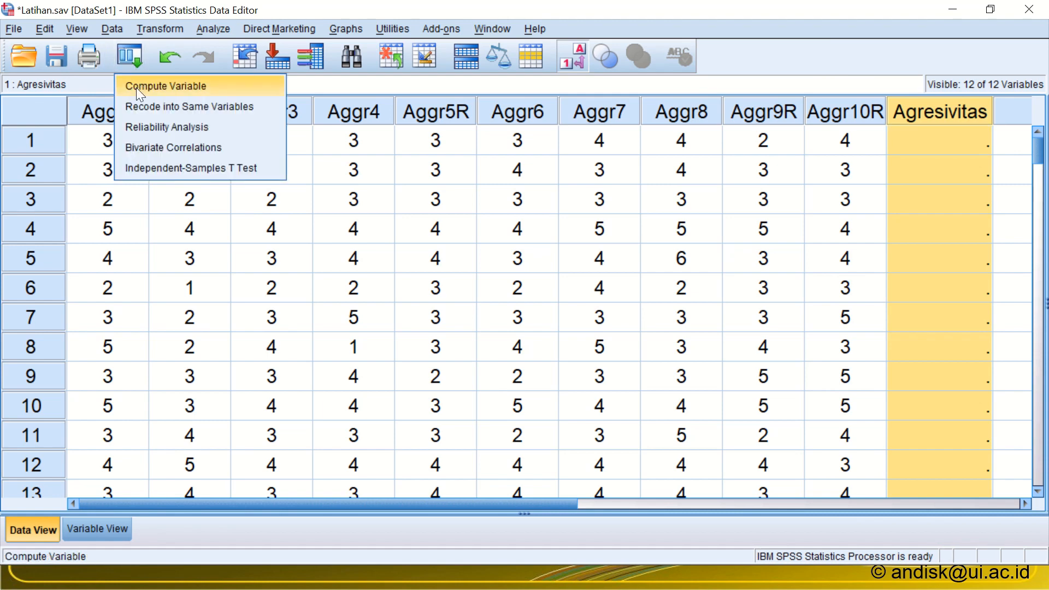
{"action": "left_click", "coordinate": [136, 87]}
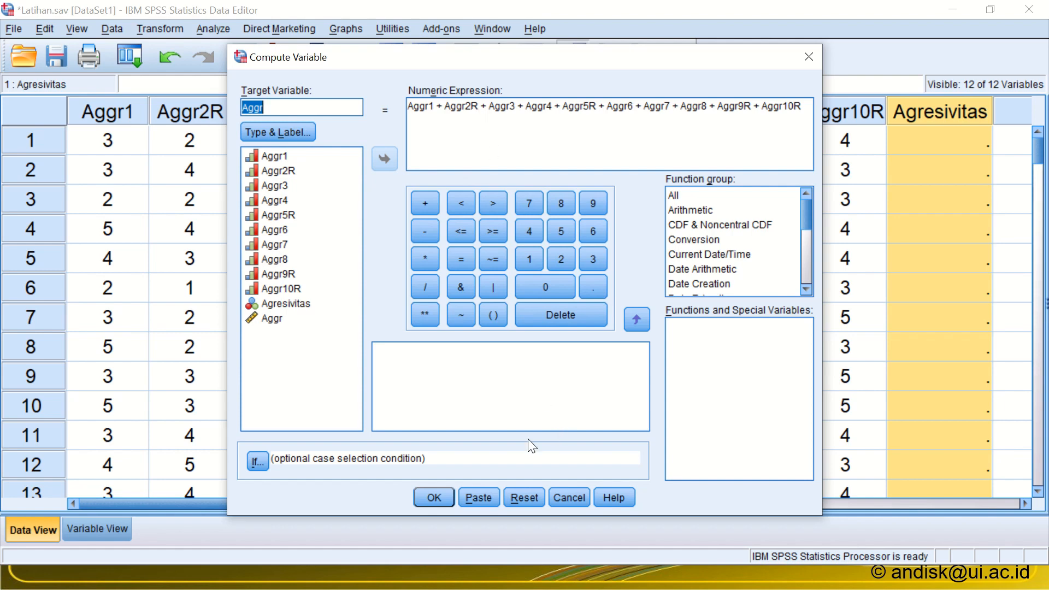
{"action": "left_click", "coordinate": [519, 497]}
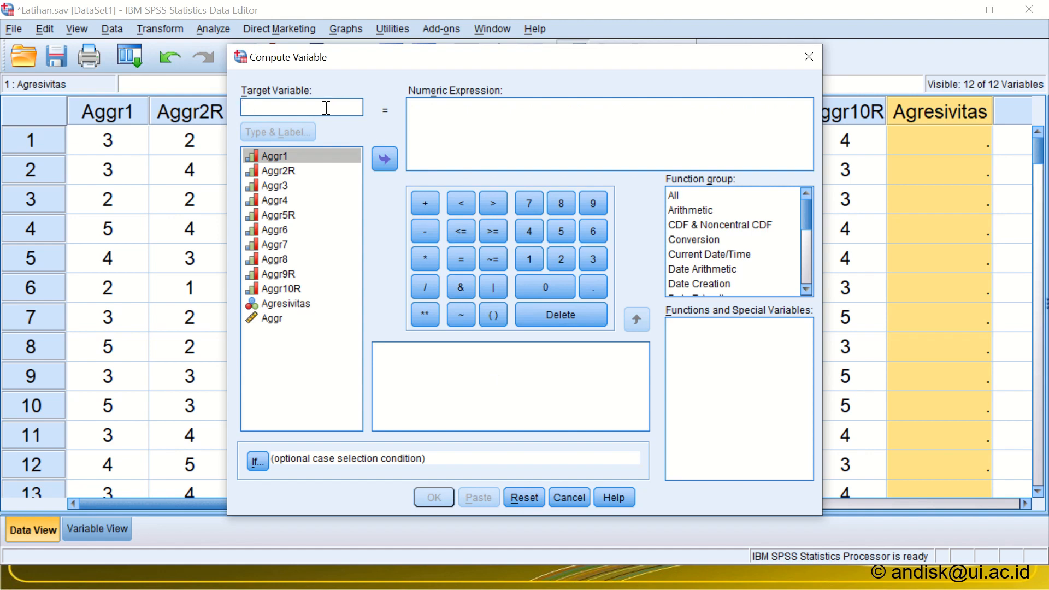
{"action": "type", "text": "Agr"}
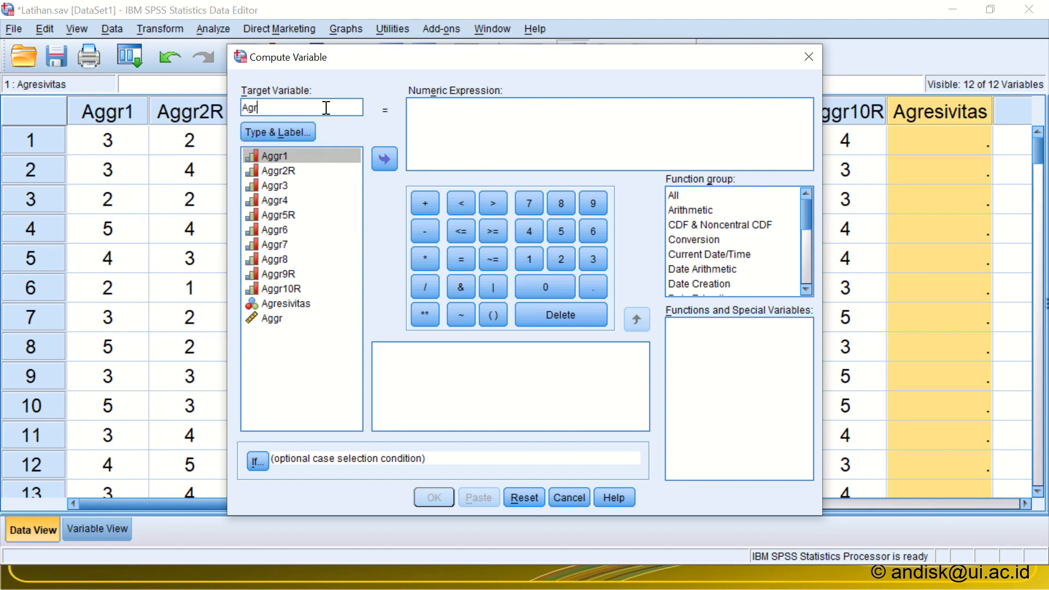
{"action": "type", "text": "esivitas"}
Paste the copied sum of Aggr1 through Aggr10R into the numeric expression and check it from start to end.
{"action": "left_click", "coordinate": [453, 118]}
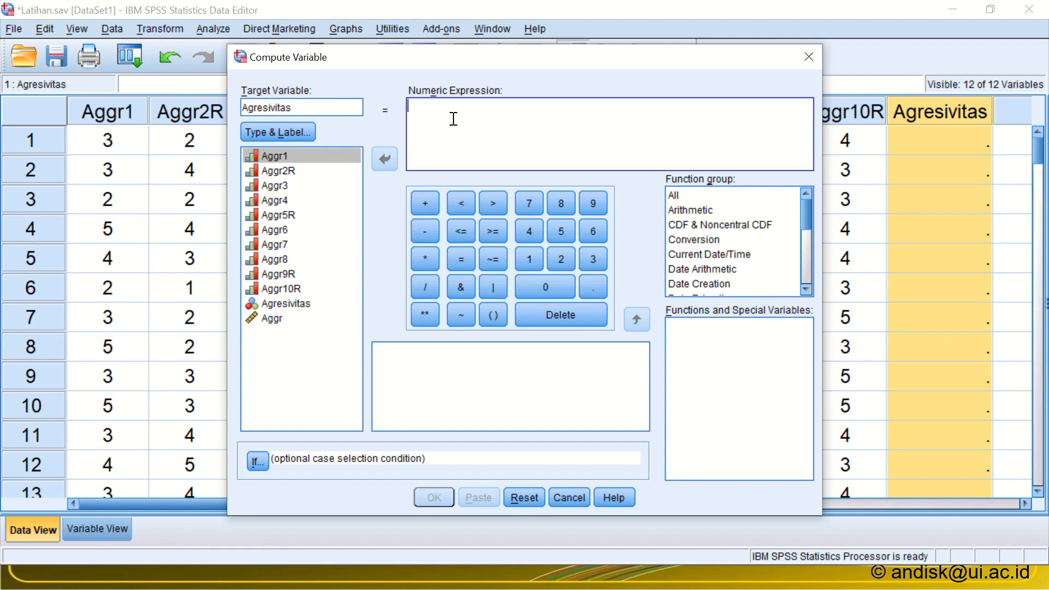
{"action": "right_click", "coordinate": [453, 118]}
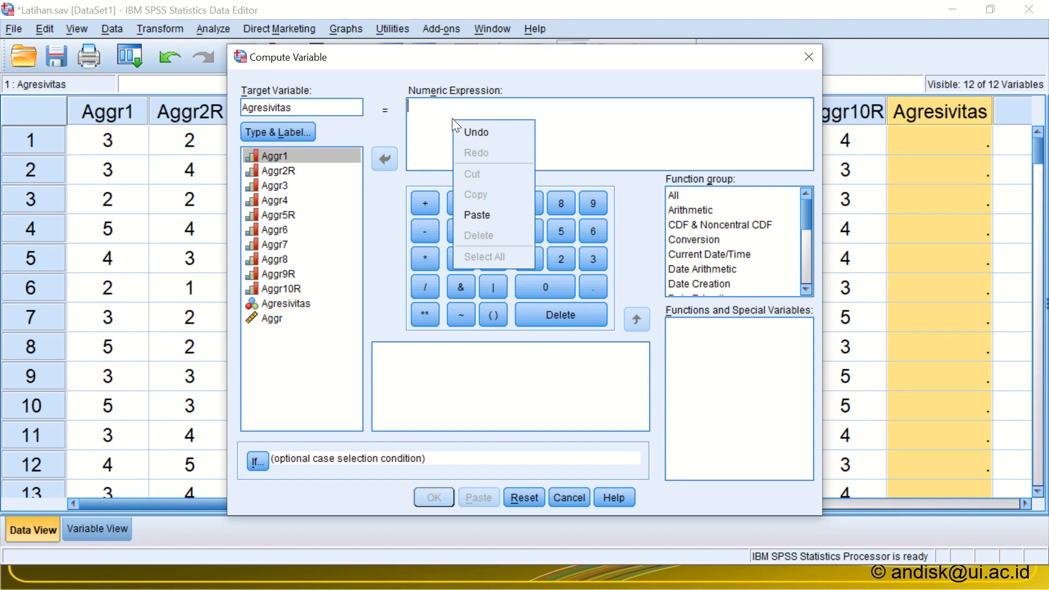
{"action": "left_click", "coordinate": [478, 214]}
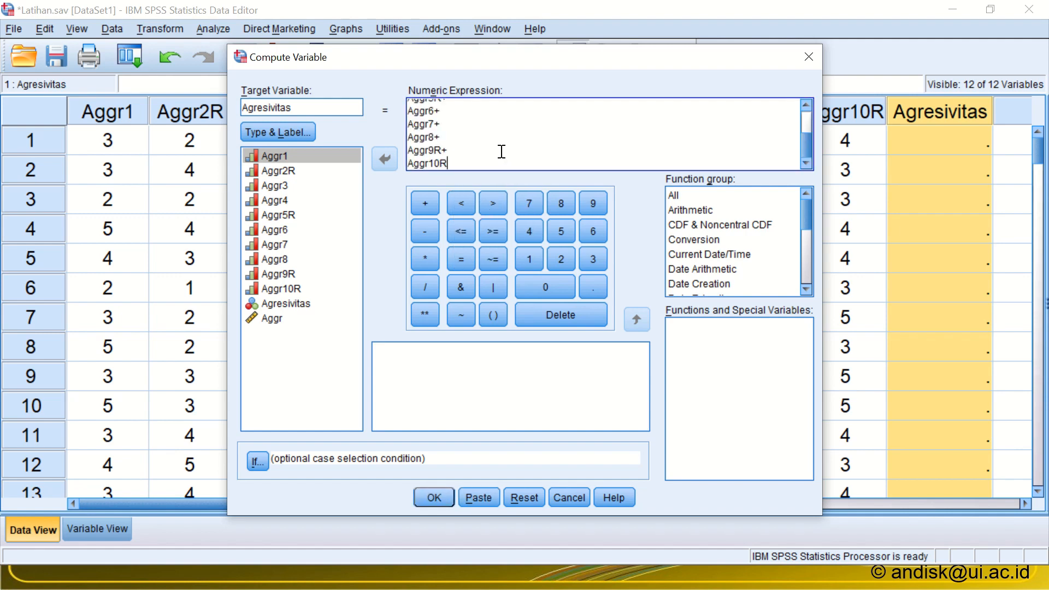
{"action": "scroll", "coordinate": [501, 151], "scroll_direction": "up", "scroll_amount": 2}
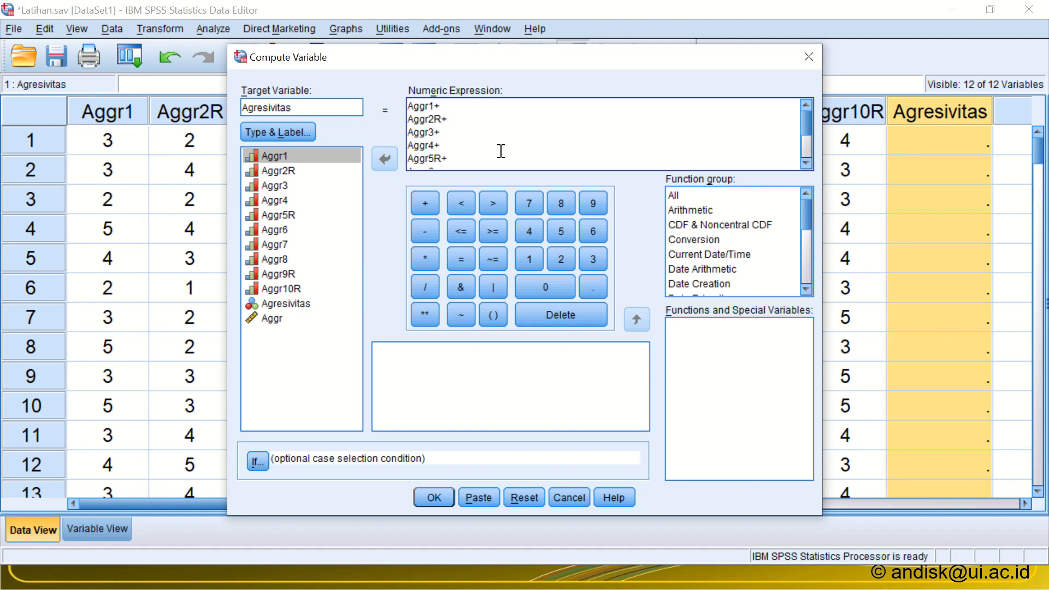
{"action": "scroll", "coordinate": [501, 151], "scroll_direction": "down", "scroll_amount": 2}
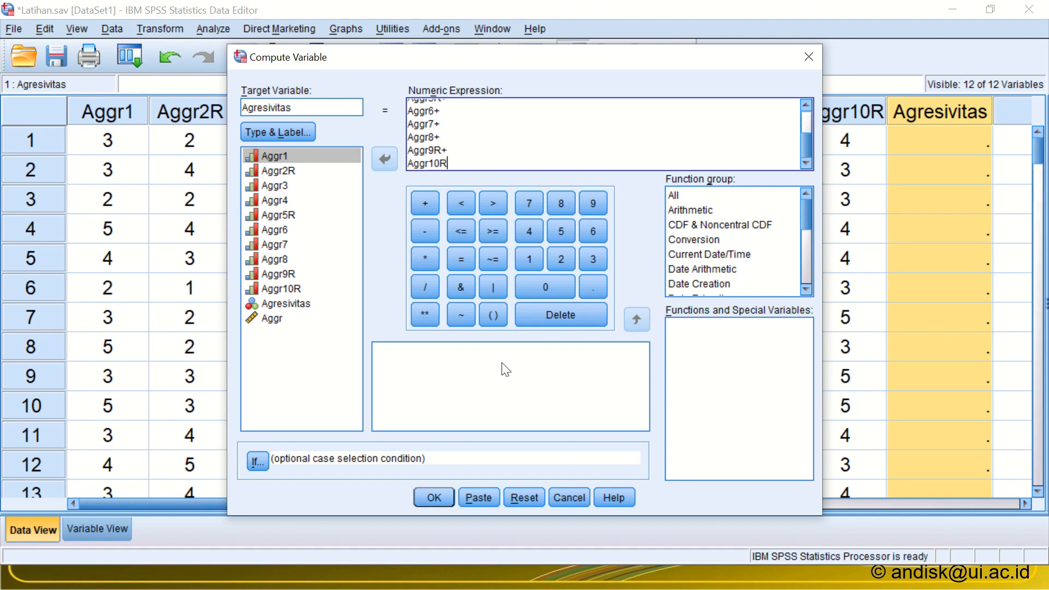
Run the computation, agree to overwrite the existing Agresivitas variable, and return to the Latihan.sav data window.
{"action": "left_click", "coordinate": [445, 500]}
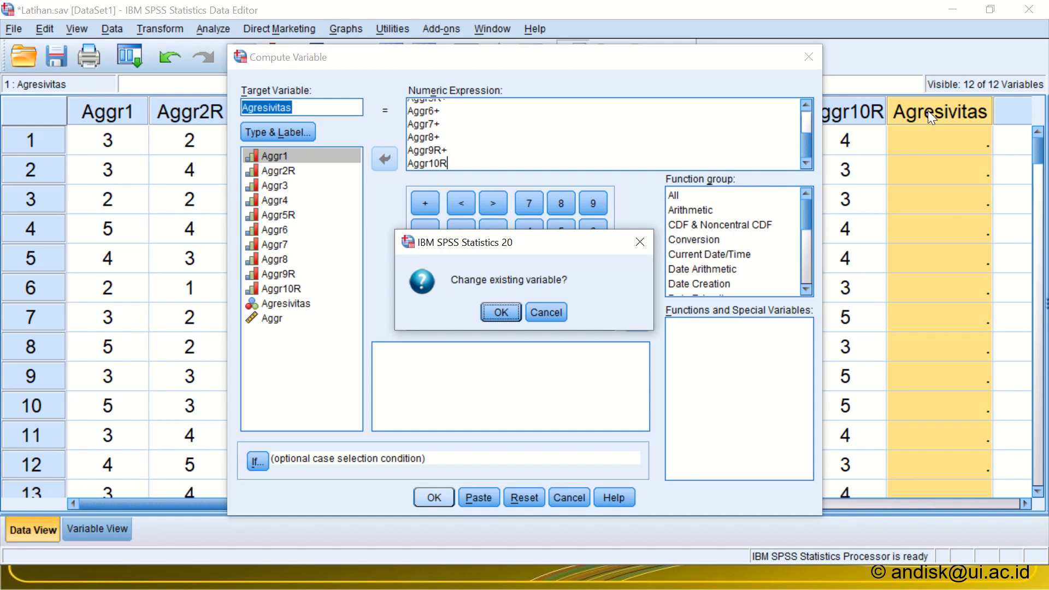
{"action": "left_click", "coordinate": [501, 313]}
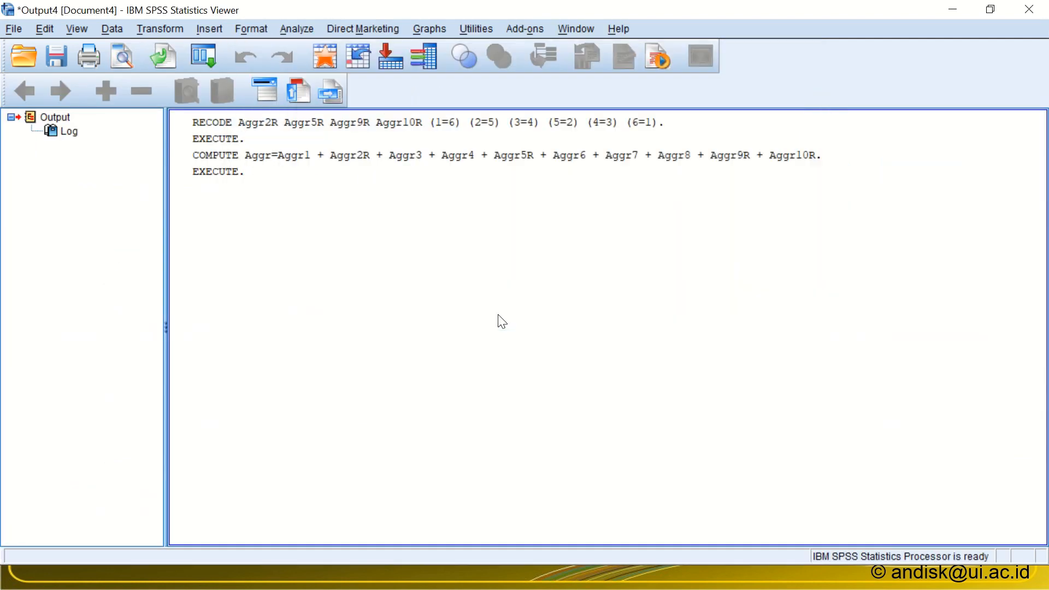
{"action": "key", "text": "alt+Tab"}
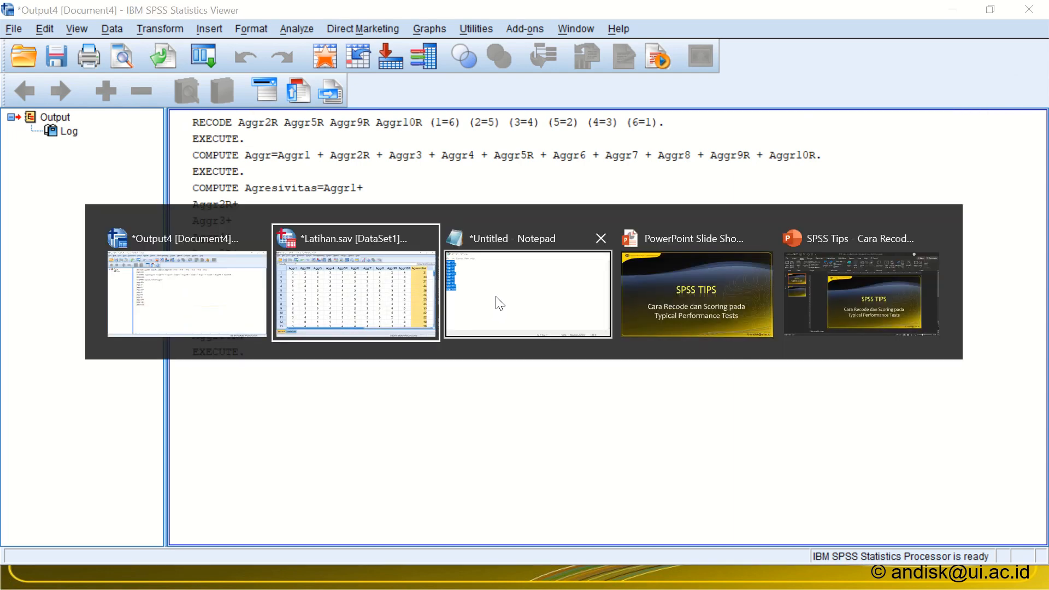
Select the Agresivitas column and compare its totals with those in the neighbouring Aggr column.
{"action": "left_click", "coordinate": [937, 130]}
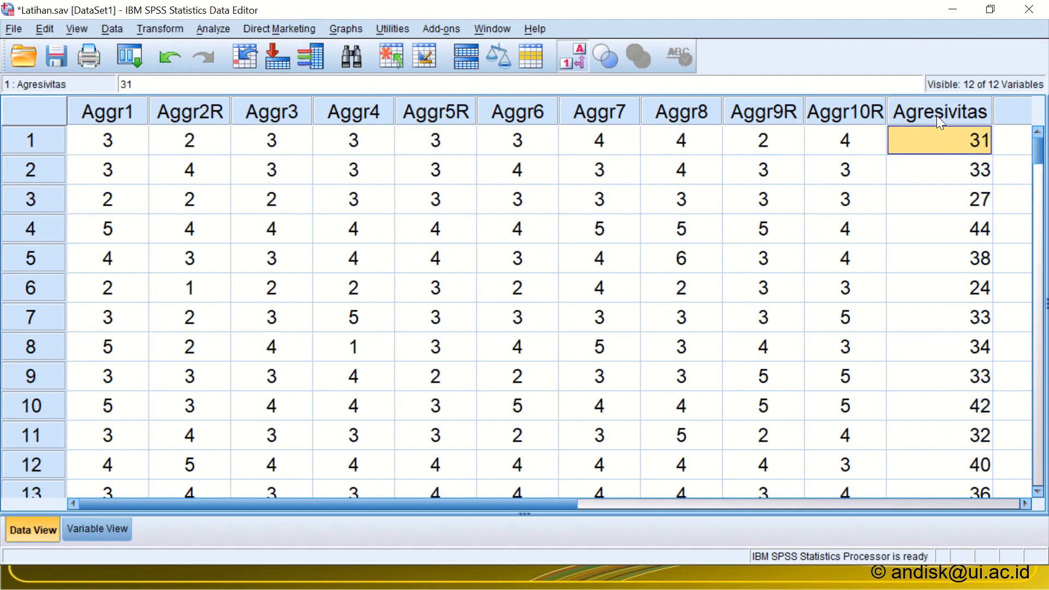
{"action": "left_click", "coordinate": [936, 114]}
{"action": "left_click", "coordinate": [1024, 504]}
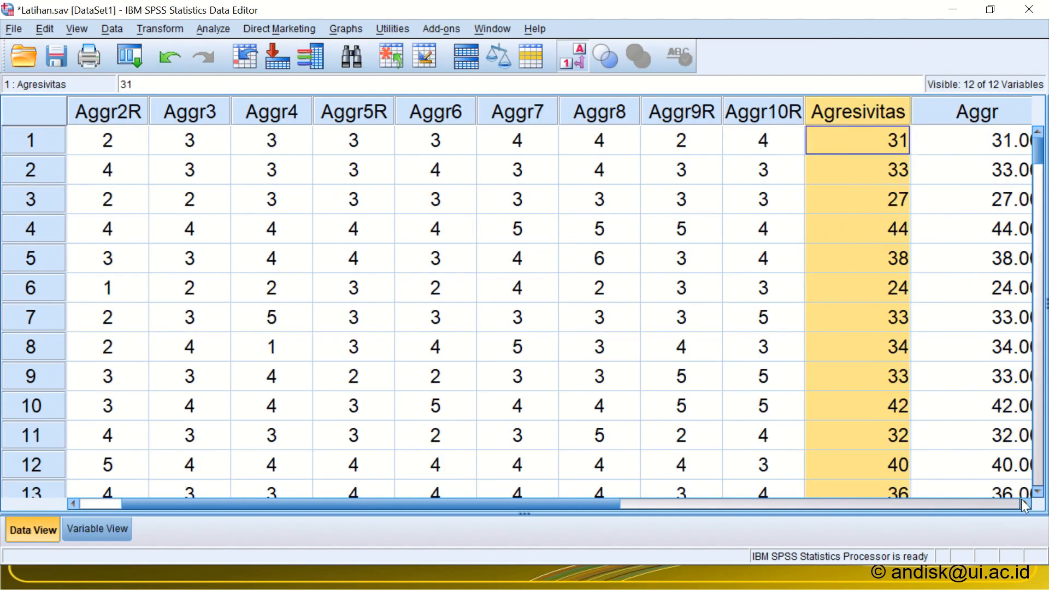
{"action": "left_click", "coordinate": [1023, 503]}
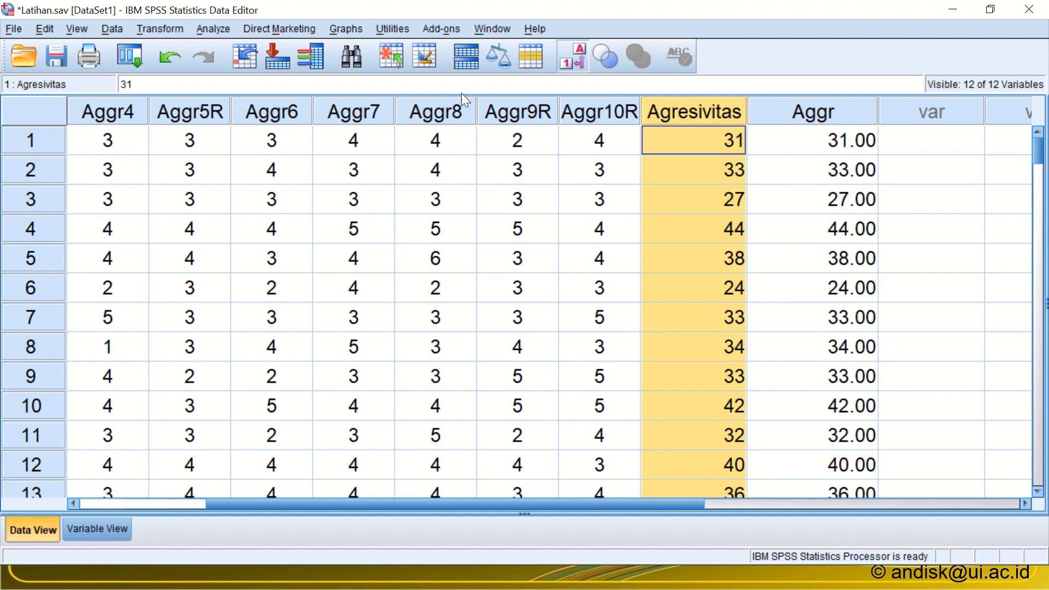
{"action": "mouse_move", "coordinate": [452, 1]}
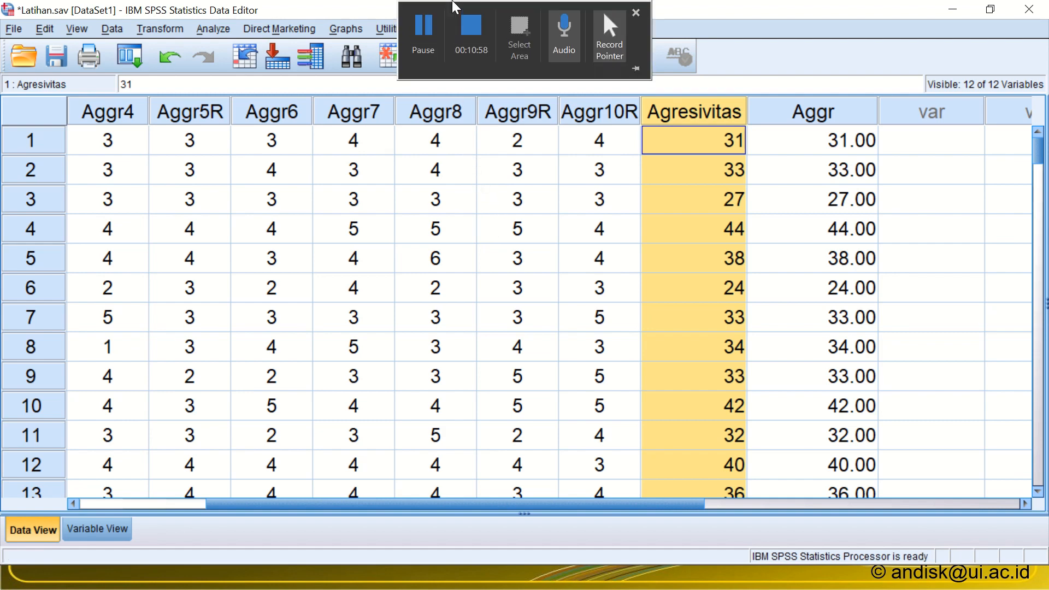